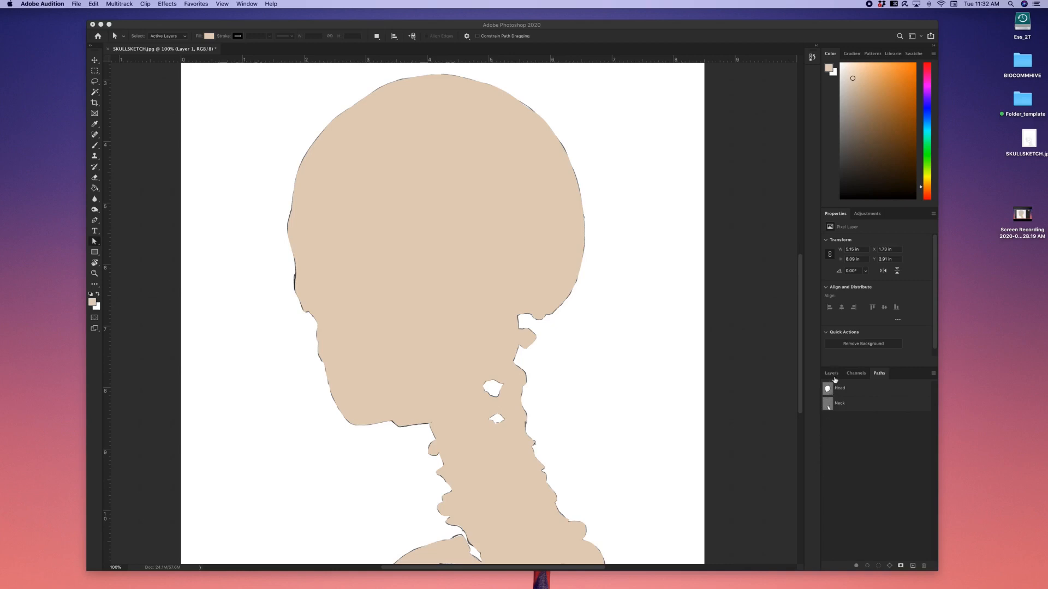
Step: Show the layer list and toggle the visibility of Layer 2 and Layer 1 to identify which shape each holds
left_click(833, 378)
left_click(833, 377)
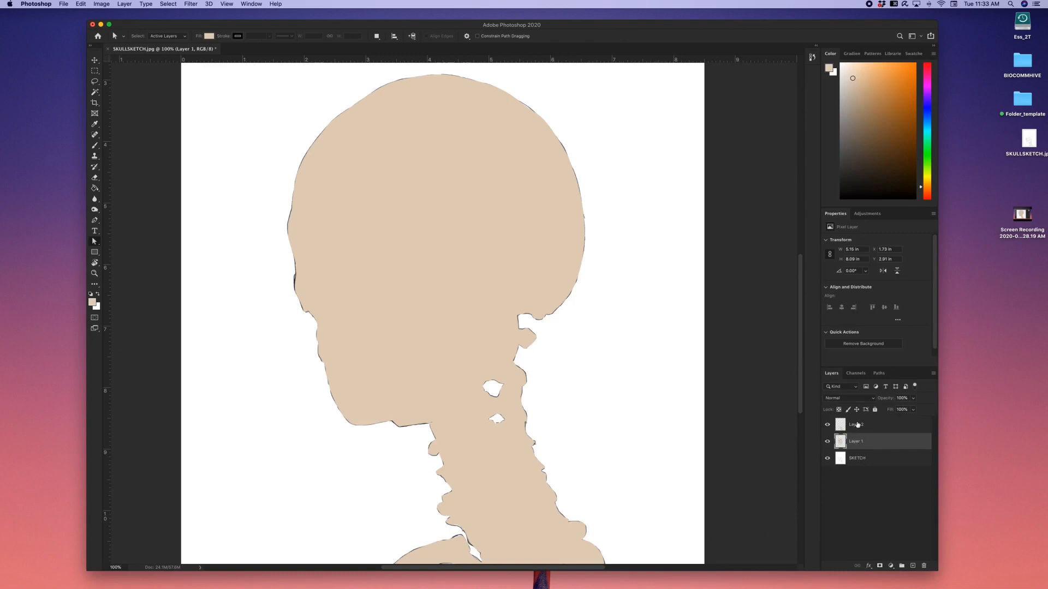
left_click(827, 425)
left_click(828, 425)
left_click(828, 442)
left_click(828, 442)
Step: Rename Layer 1 as Head and Layer 2 as Neck
left_click(835, 427)
double_click(855, 442)
type("Head")
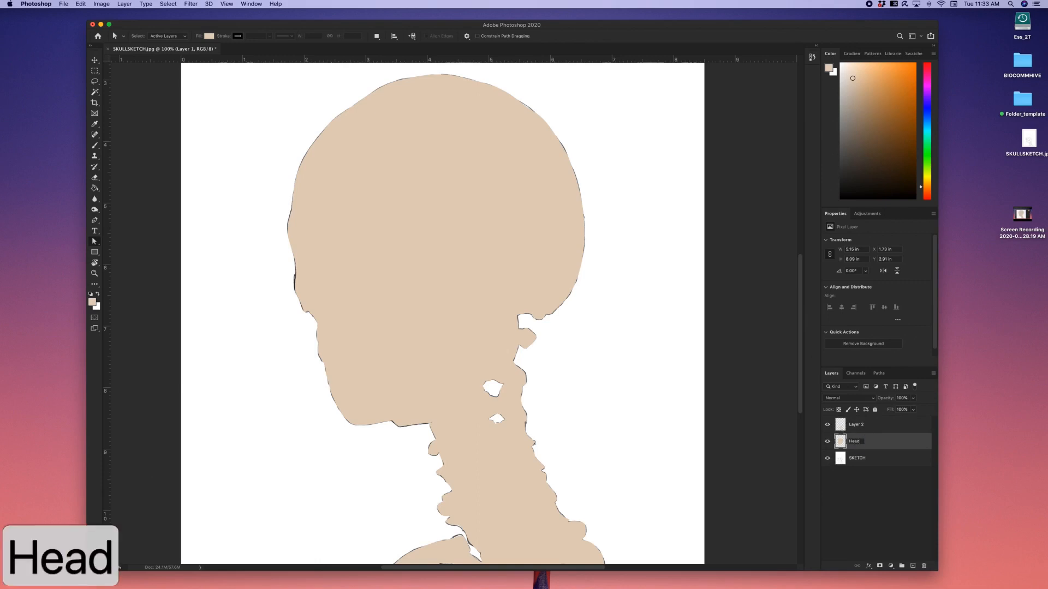
double_click(862, 424)
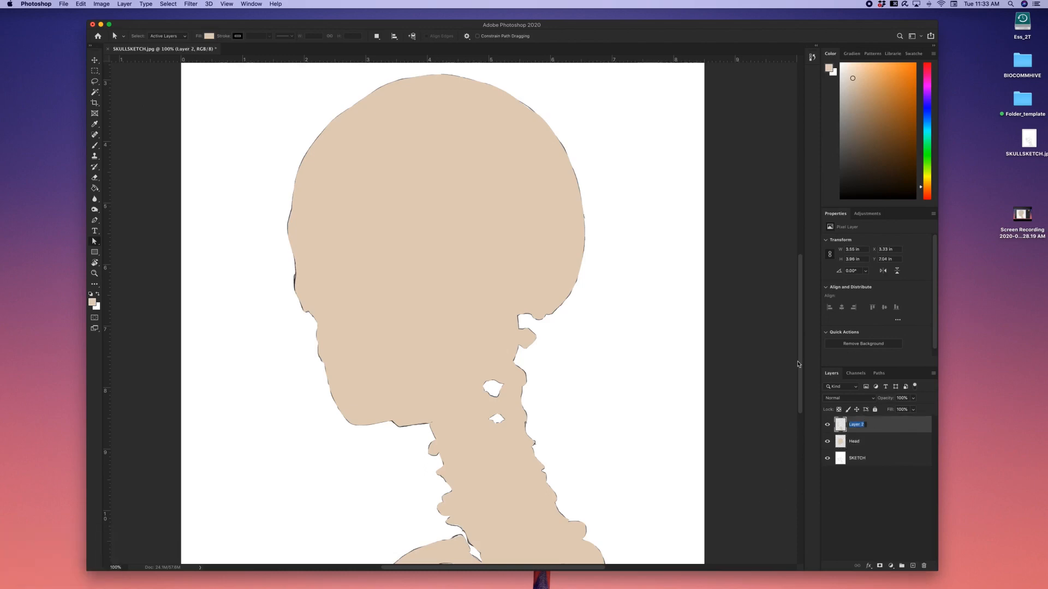
type("Neck")
key("Return")
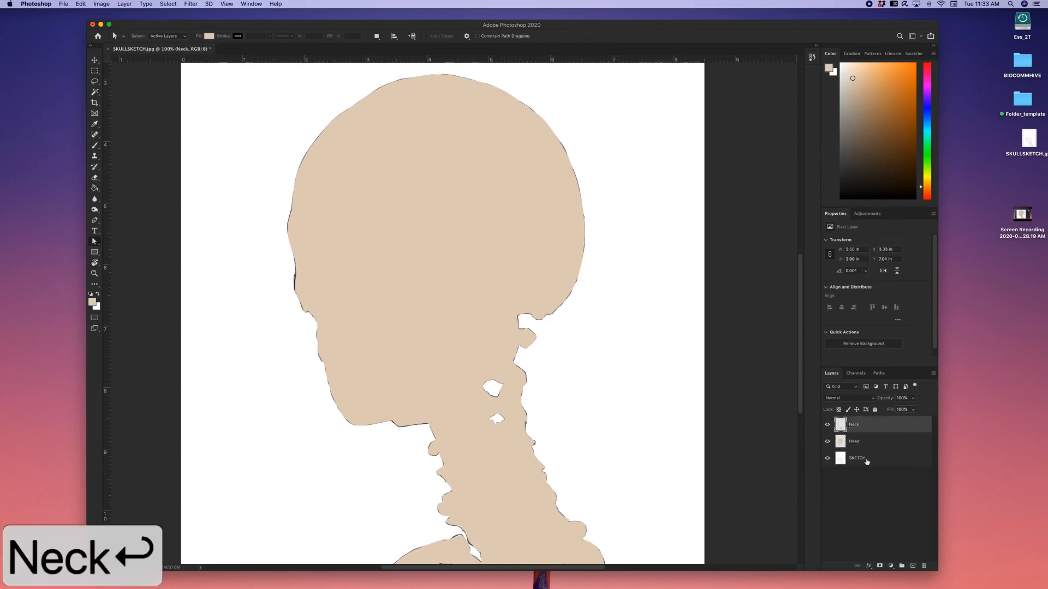
Step: Move the Neck and Head layers together below the SKETCH layer
left_click(855, 445, "shift")
left_click_drag(856, 445, 863, 483)
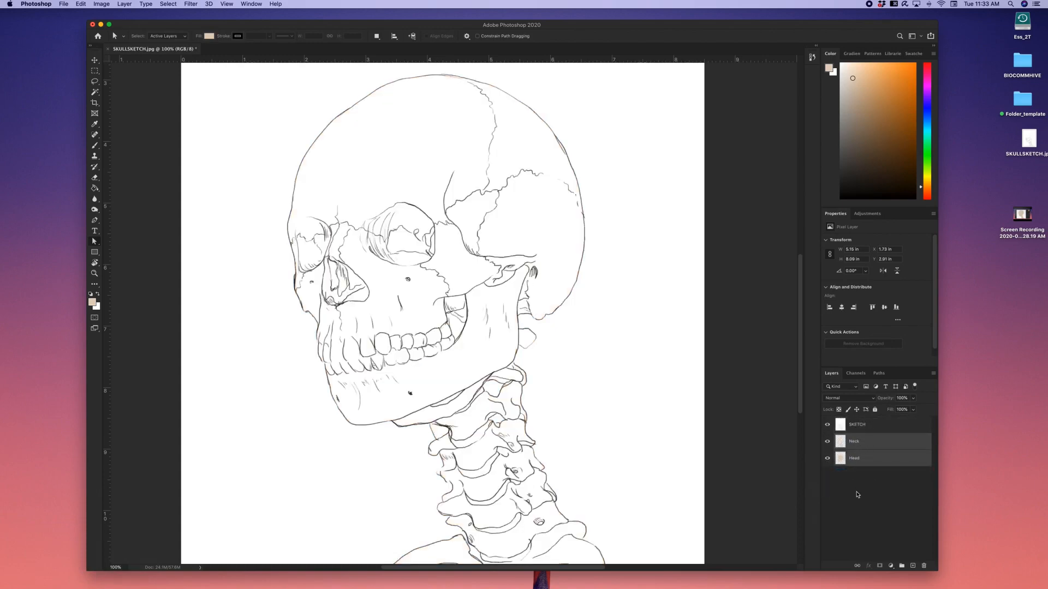
left_click(857, 494)
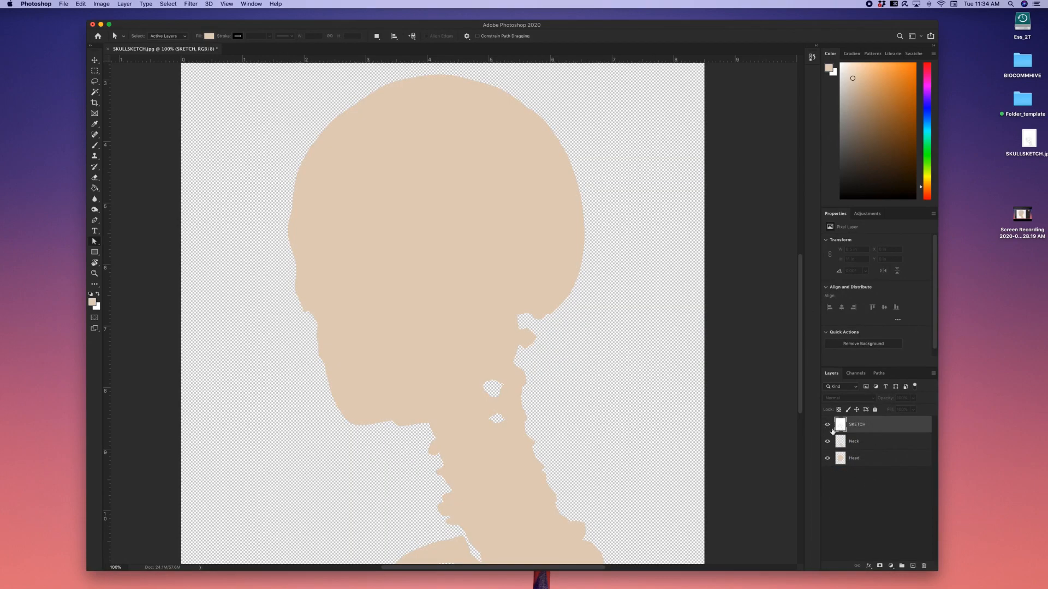
Step: Toggle the visibility of the SKETCH, Neck and Head layers to compare the line drawing with the flat shapes beneath
left_click(828, 425)
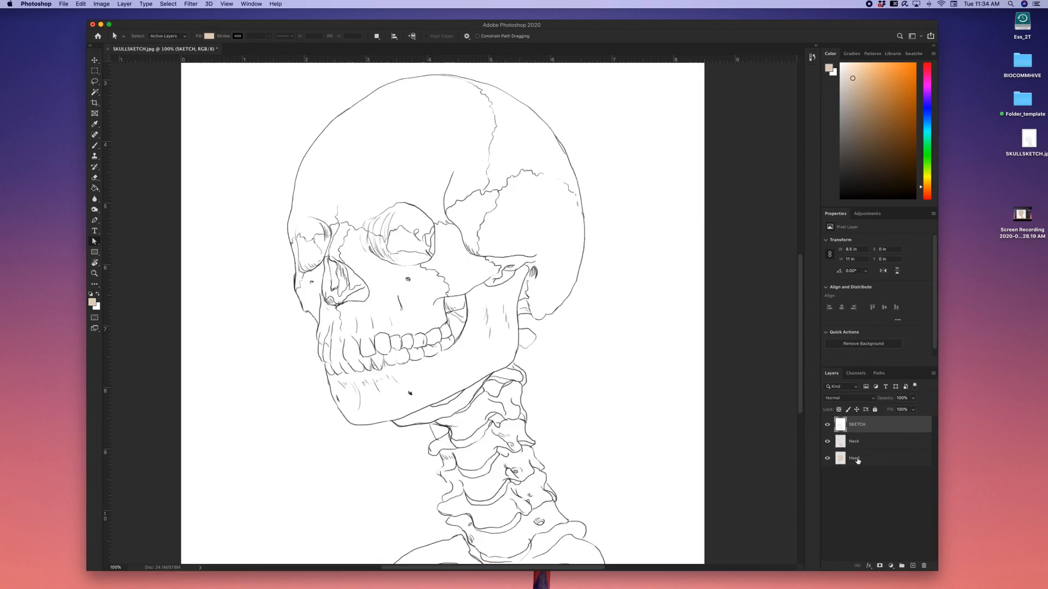
left_click(828, 426)
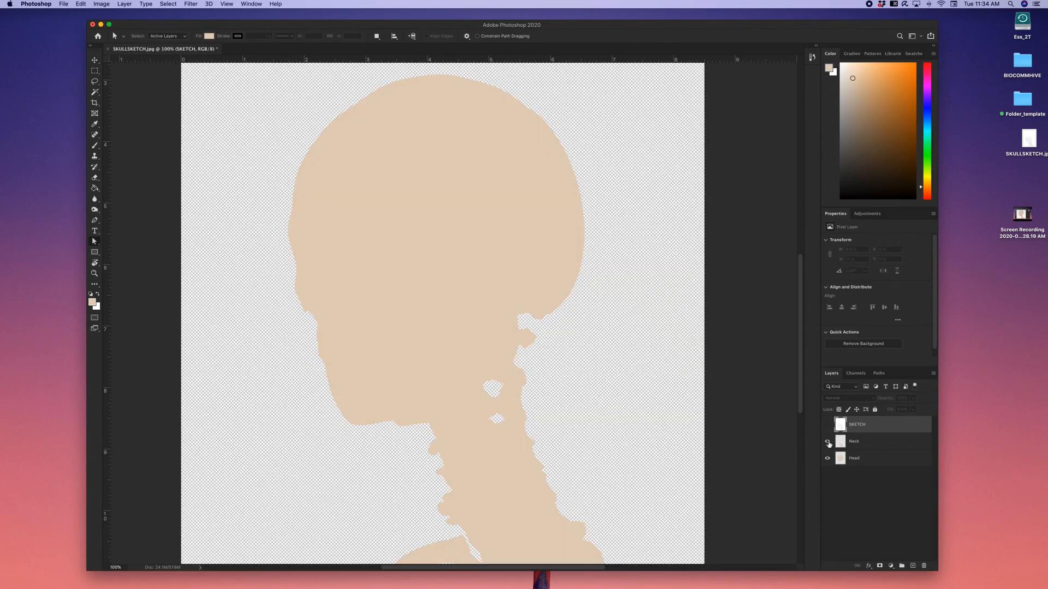
left_click(828, 443)
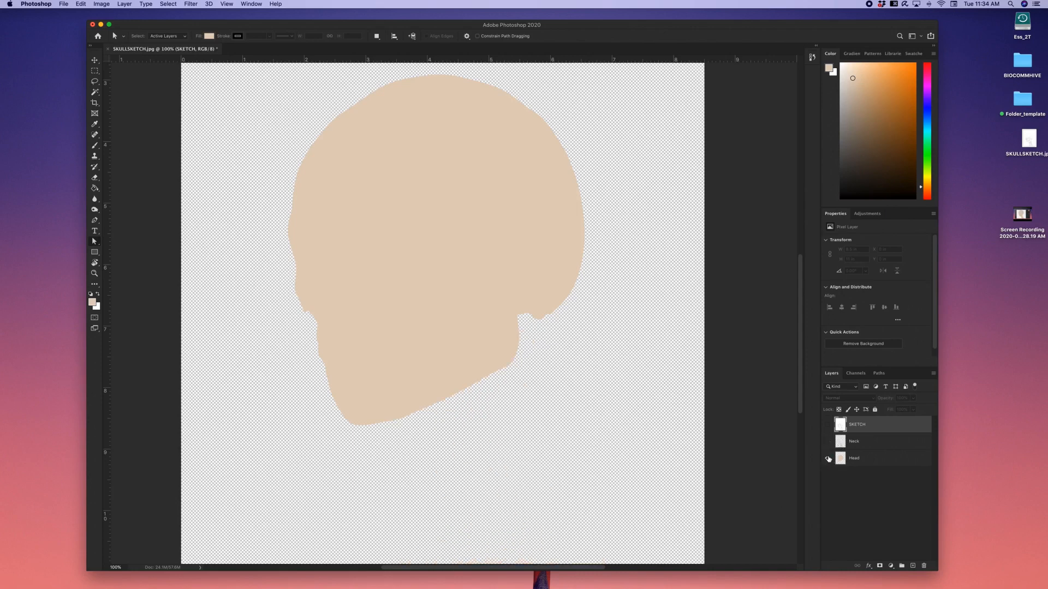
left_click(829, 459)
left_click(827, 458)
left_click(827, 442)
left_click(827, 424)
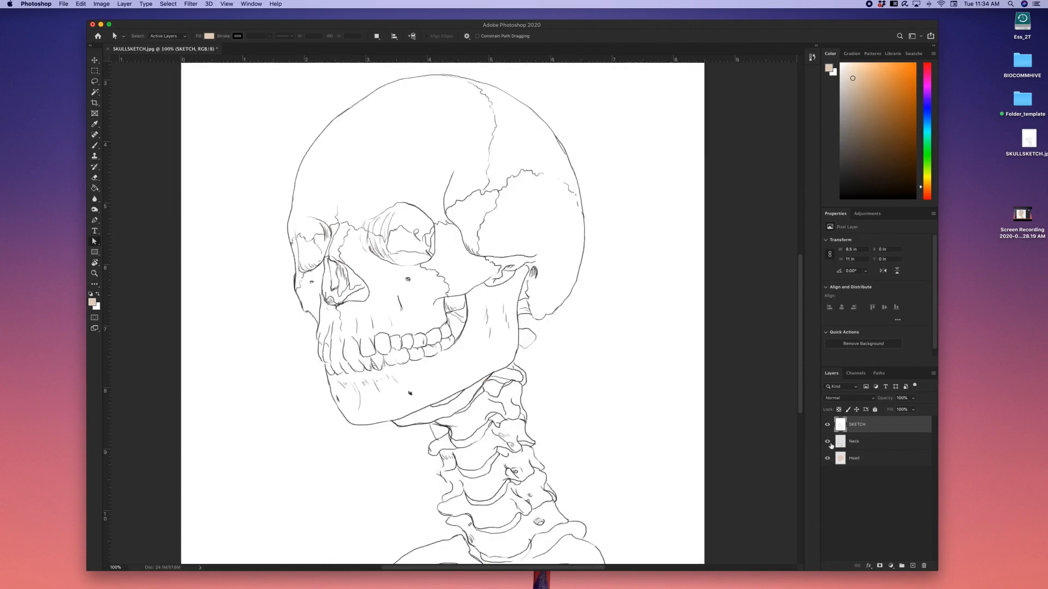
left_click(827, 424)
left_click(827, 442)
left_click(827, 425)
left_click(828, 427)
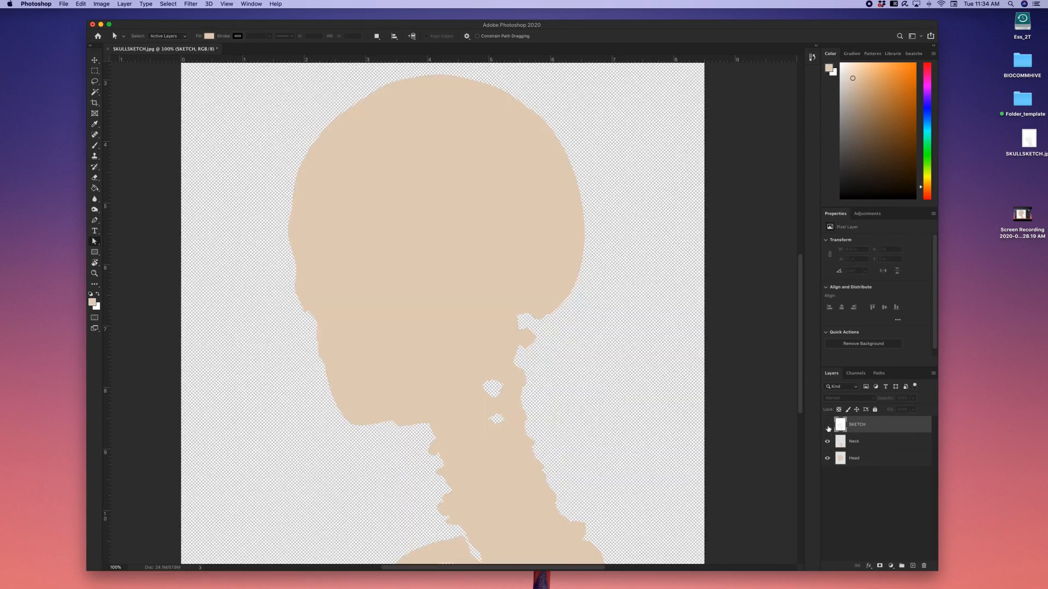
left_click(827, 428)
left_click(827, 427)
left_click(828, 427)
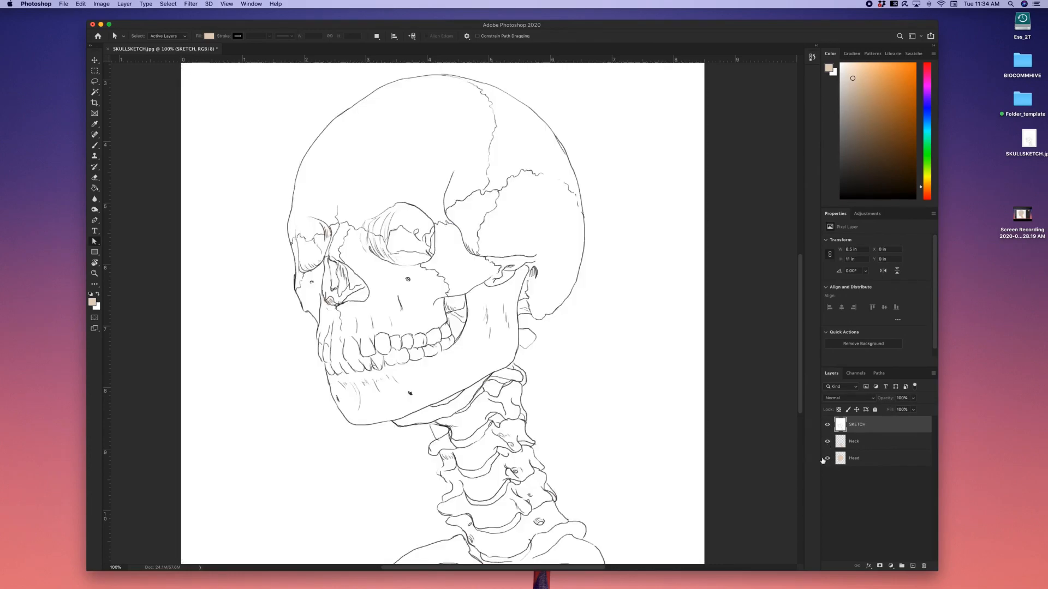
left_click(828, 425)
left_click(827, 425)
Step: Add 24 empty layers above the SKETCH layer
left_click(912, 567)
left_click(912, 567)
left_click(912, 567)
left_click(913, 567)
left_click(912, 567)
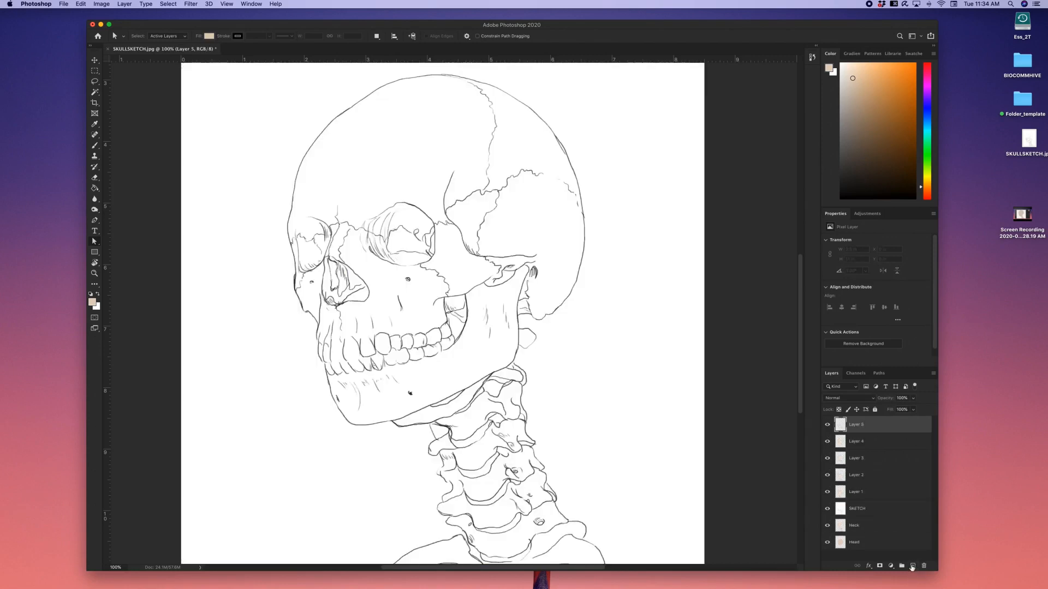
left_click(913, 567)
left_click(912, 567)
left_click(913, 567)
left_click(913, 567)
left_click(912, 567)
left_click(912, 567)
left_click(912, 567)
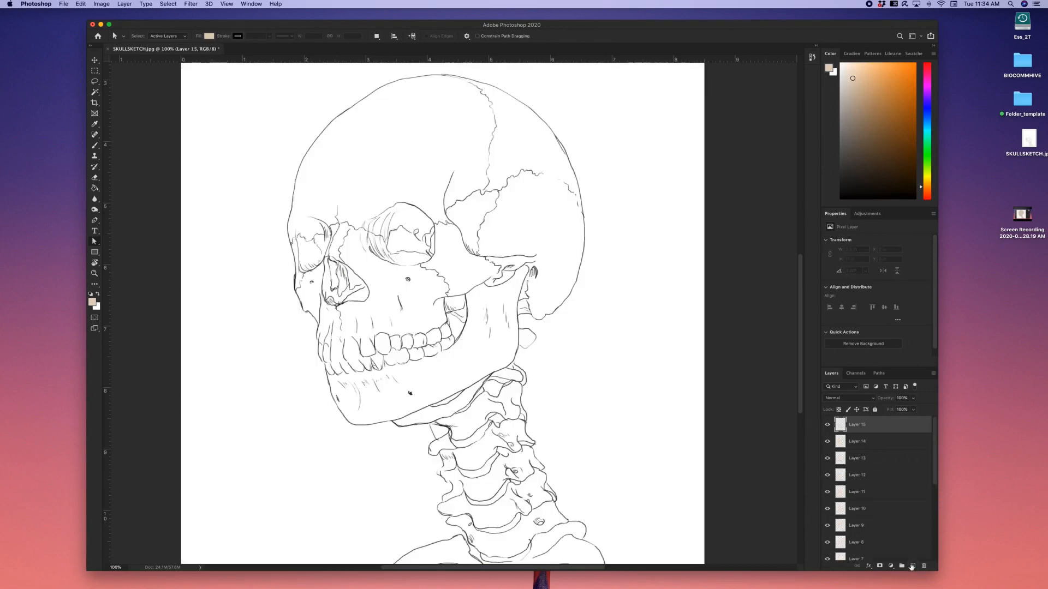
left_click(912, 567)
left_click(912, 567)
left_click(912, 567)
Step: Look through the long stack of unnamed layers down to SKETCH, Neck and Head
scroll(934, 462, "down", 5)
left_click(862, 478)
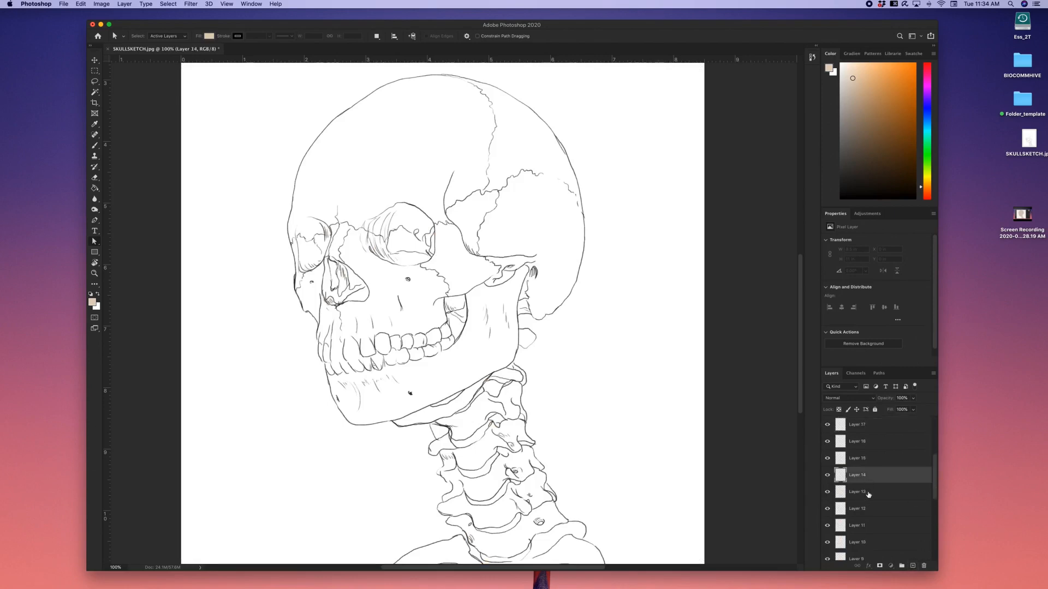
left_click(867, 492)
left_click(883, 461)
left_click(879, 444)
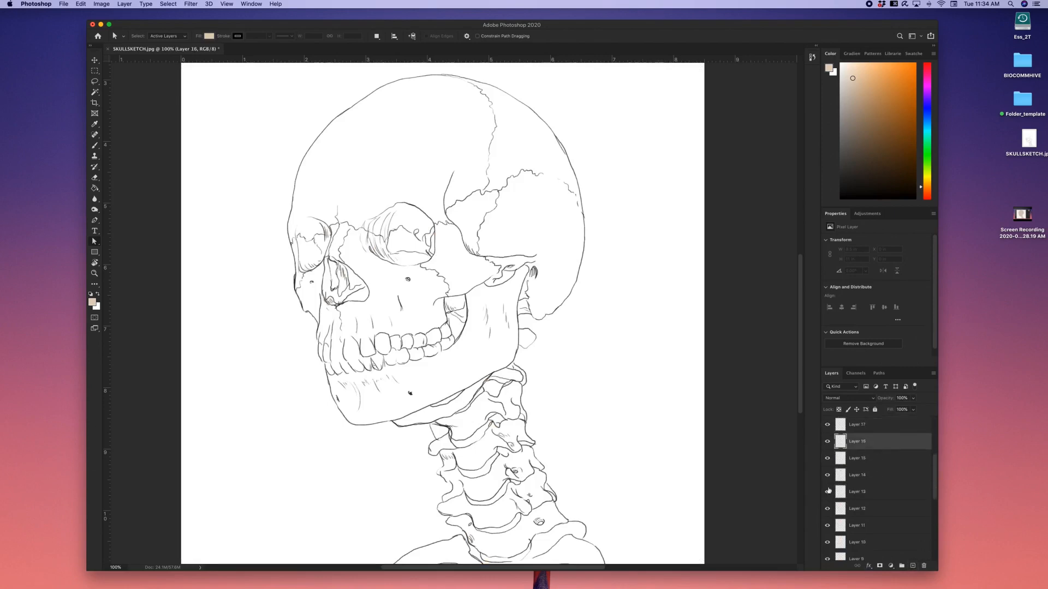
scroll(931, 475, "down", 5)
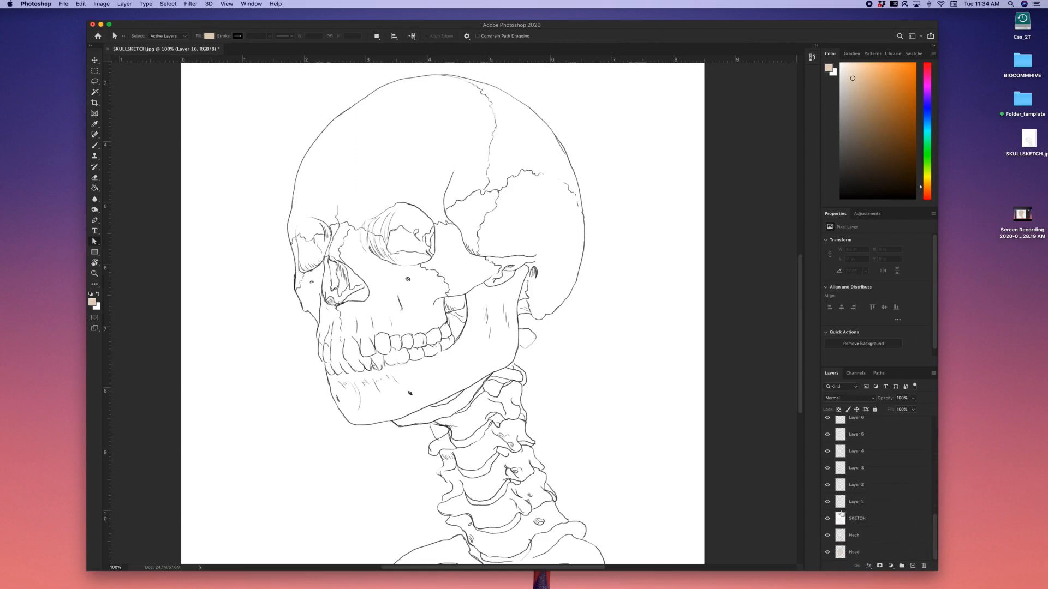
Step: Delete all the empty layers from Layer 1 through Layer 24, keeping SKETCH, Neck and Head
left_click(868, 507)
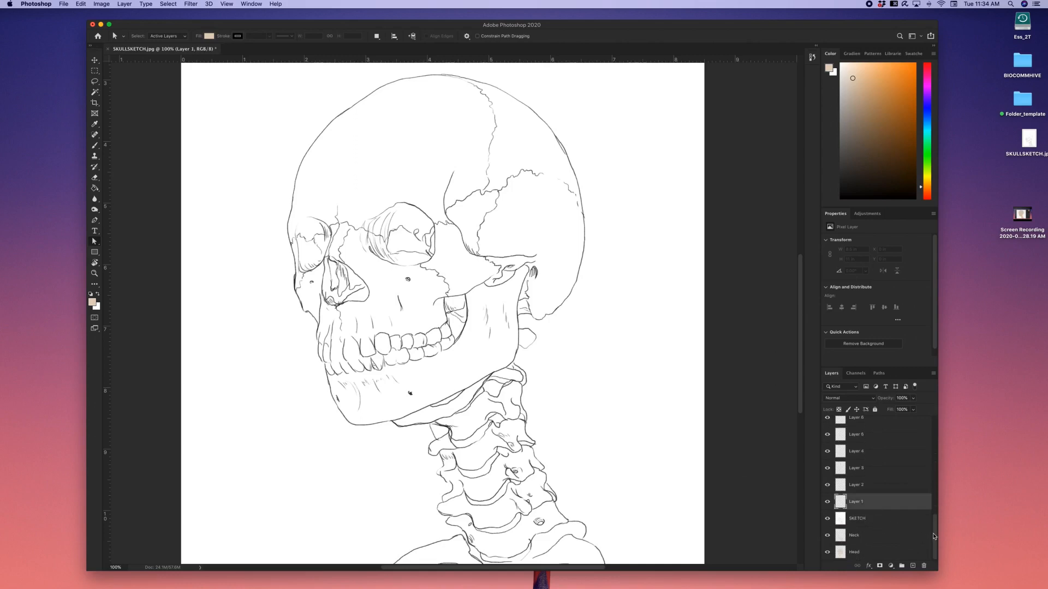
left_click_drag(935, 536, 941, 454)
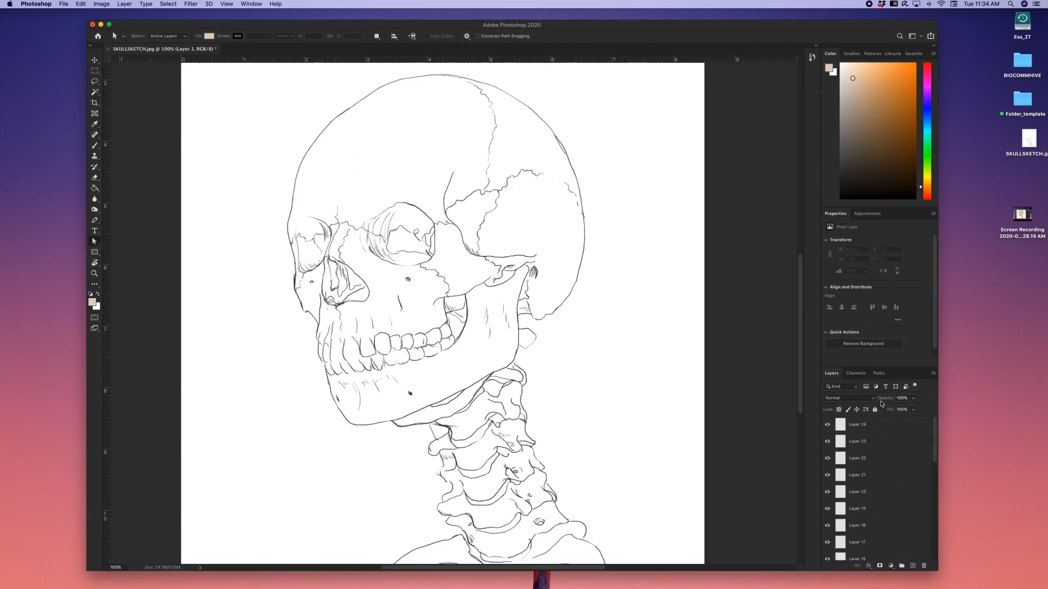
key("super+alt+a")
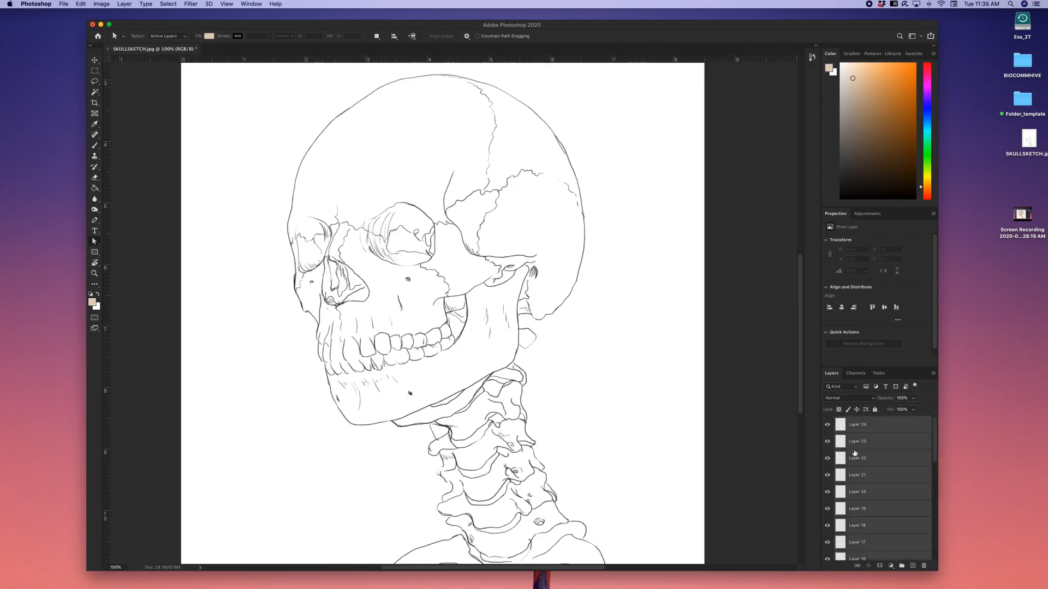
left_click(924, 567)
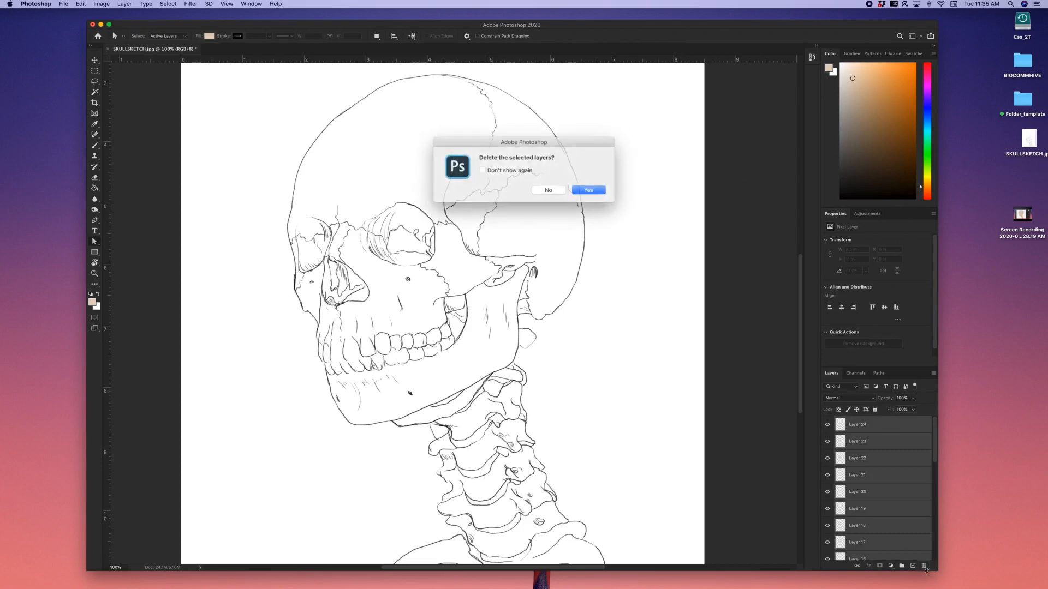
left_click(584, 190)
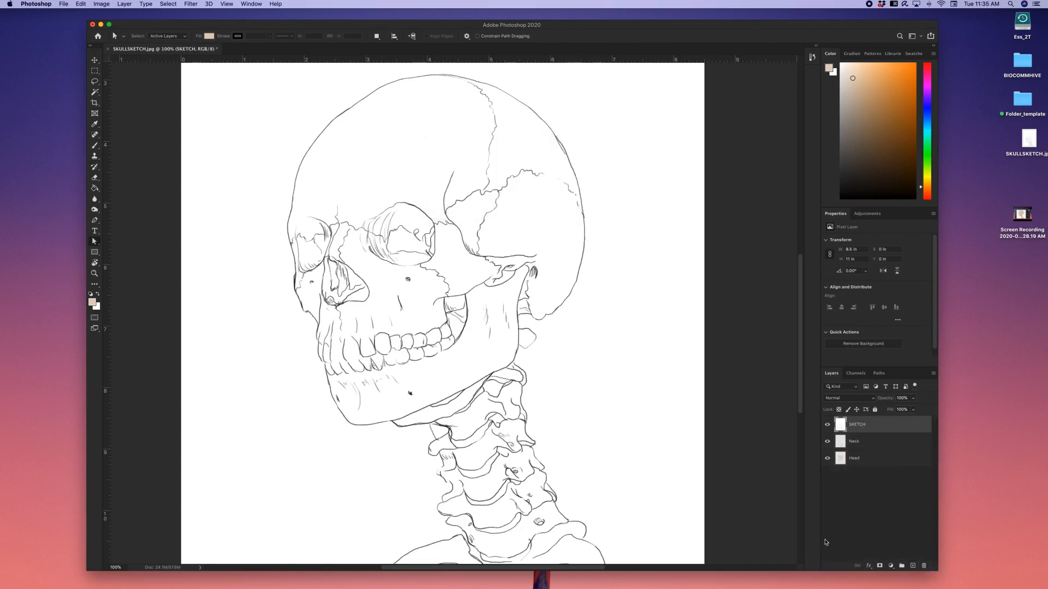
Step: Create a layer group, place it between Neck and Head, and name it Bone
left_click(902, 567)
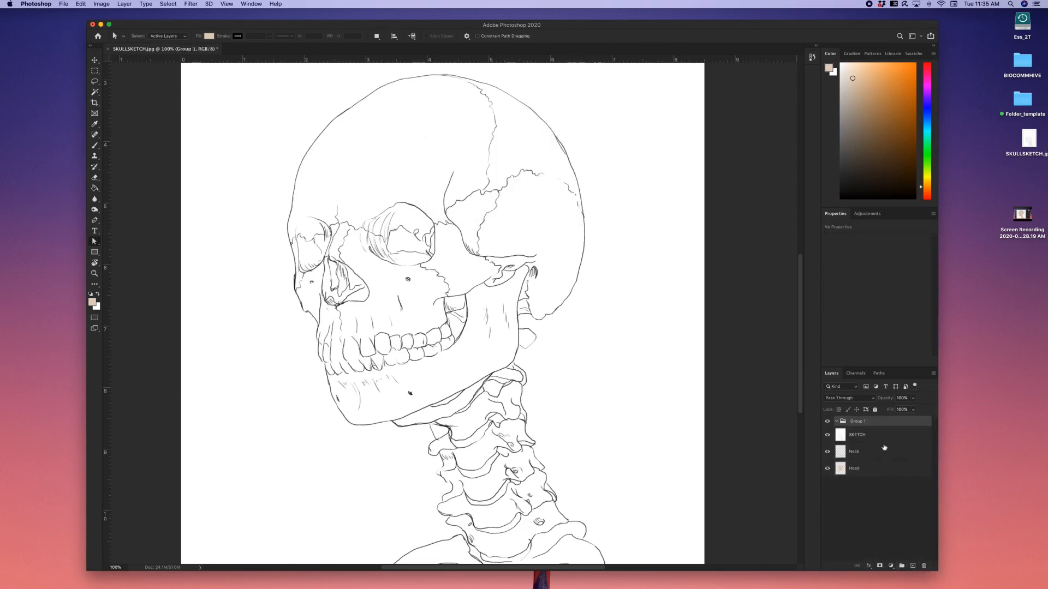
left_click_drag(856, 421, 863, 465)
left_click(857, 469)
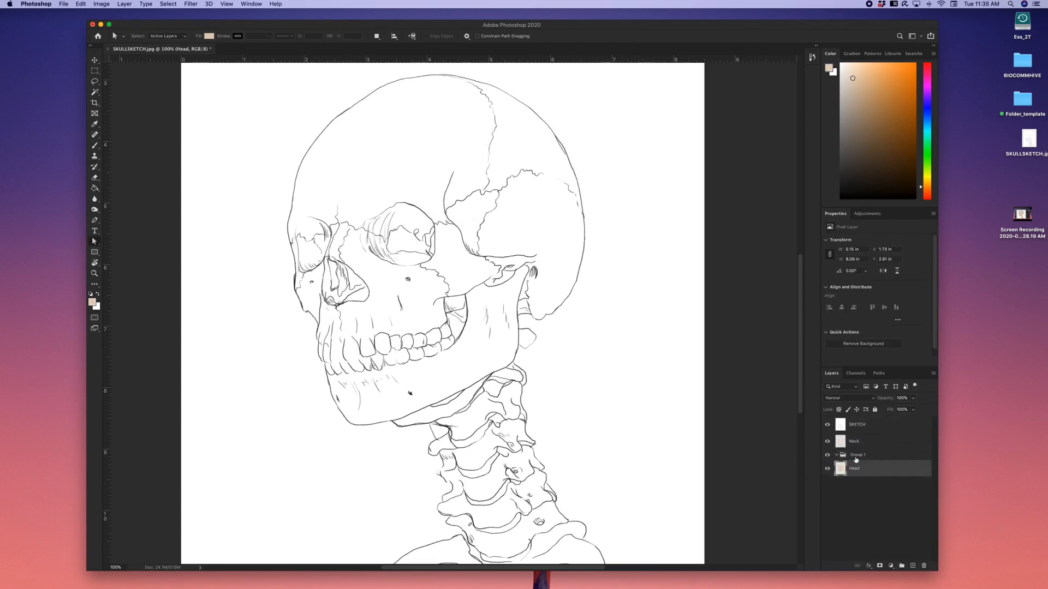
double_click(856, 458)
type("Bone")
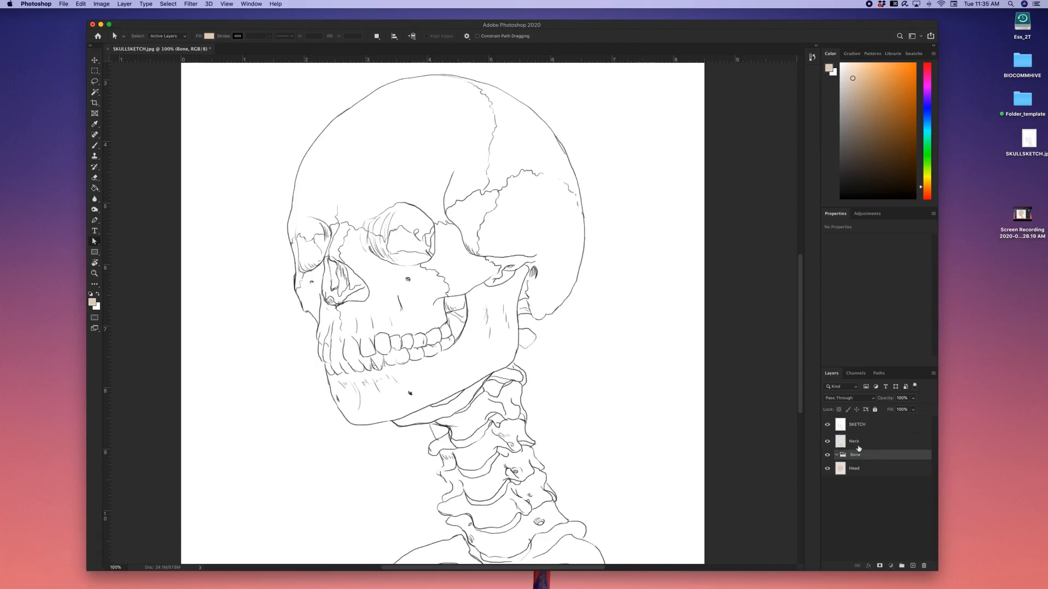
Step: Move the Neck and Head layers into the Bone group
double_click(855, 442)
left_click(858, 491)
mouse_move(854, 443)
left_mouse_down()
mouse_move(855, 462)
mouse_move(856, 439)
left_mouse_up()
Step: Create another layer group between SKETCH and Bone, keeping its default name, and collapse the Bone group
left_click(903, 566)
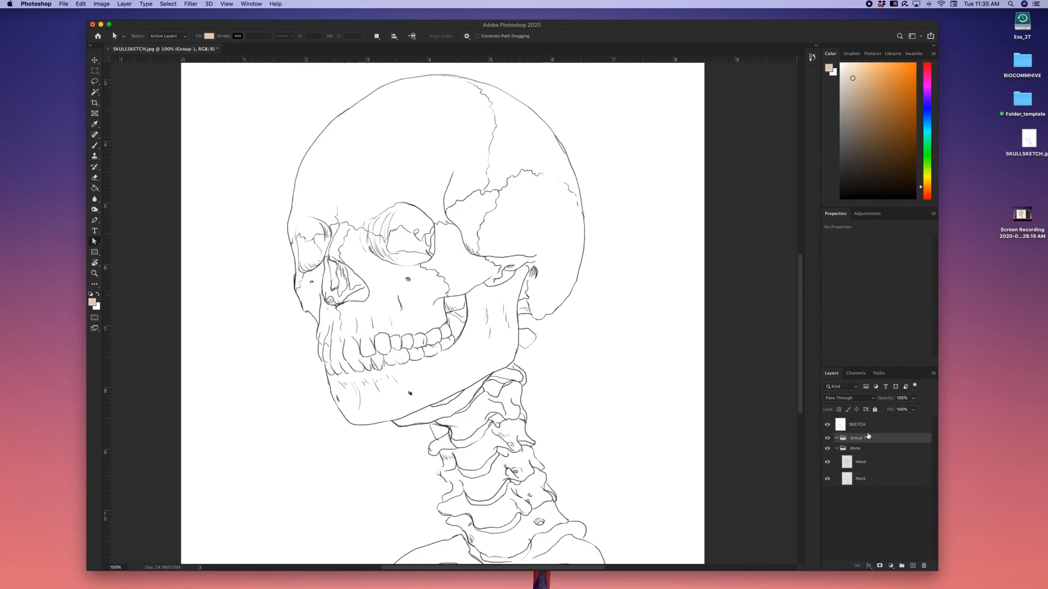
left_click(836, 448)
double_click(861, 439)
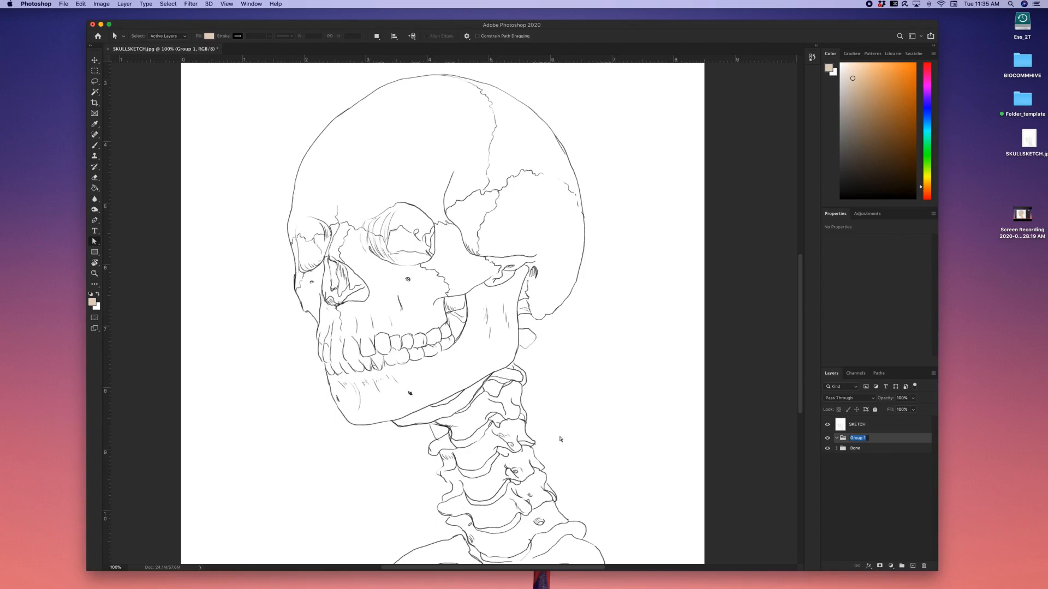
left_click(879, 442)
Step: Color-code the new empty group Red and the Bone group Yellow
right_click(831, 441)
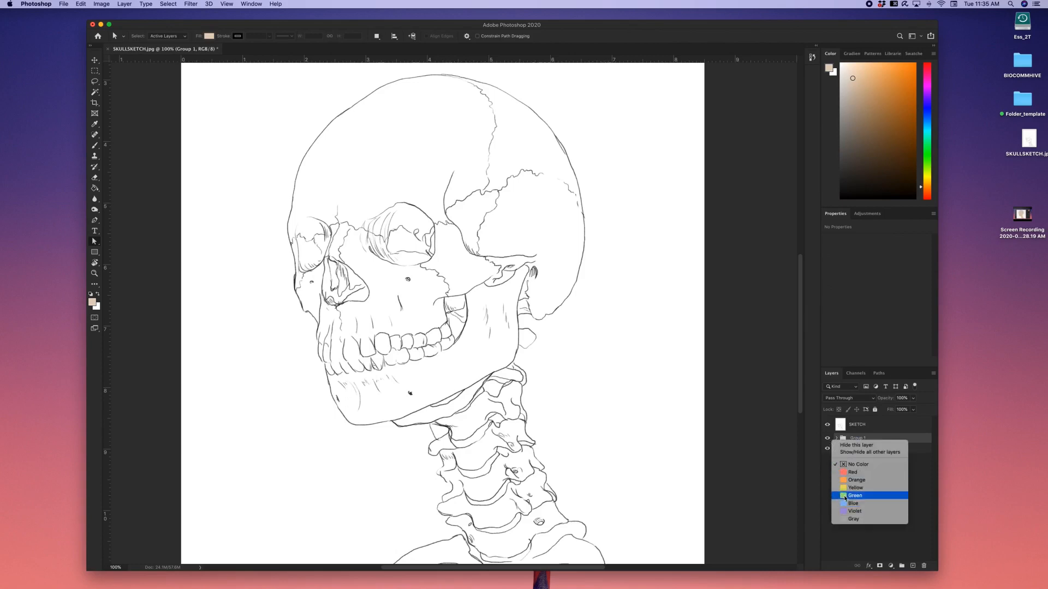
left_click(845, 473)
right_click(832, 448)
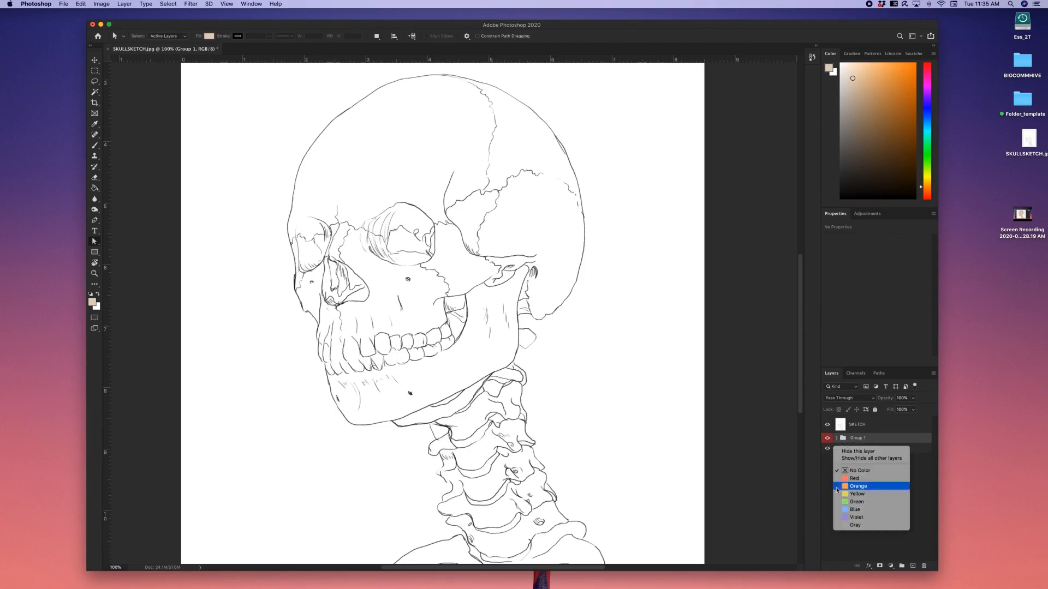
left_click(844, 494)
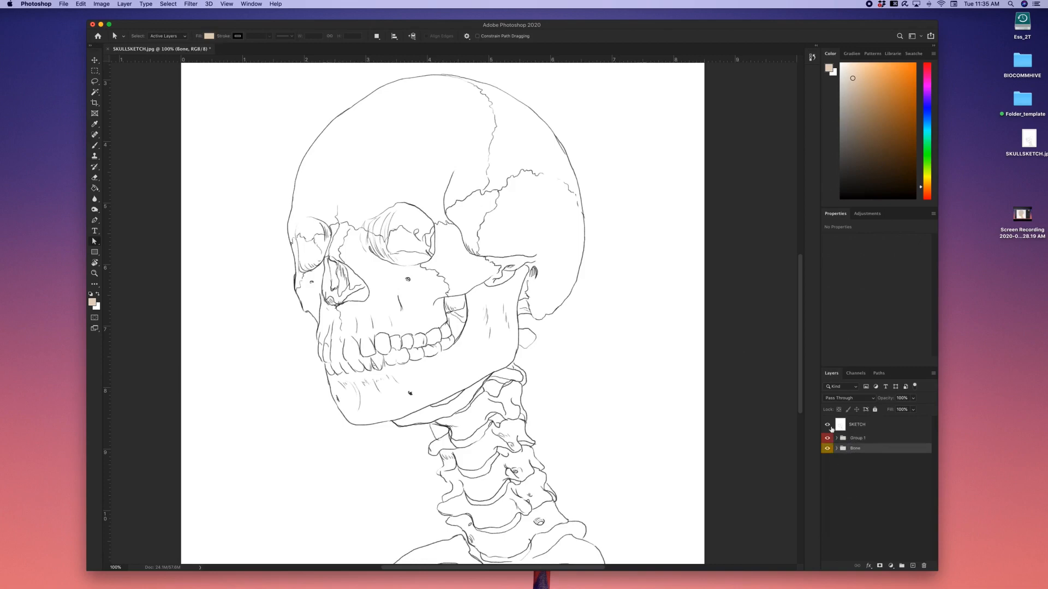
Step: Lower the SKETCH layer's opacity to 30% so the bone shapes show through the drawing
left_click(830, 427)
left_click(828, 425)
left_click(895, 425)
left_click(914, 399)
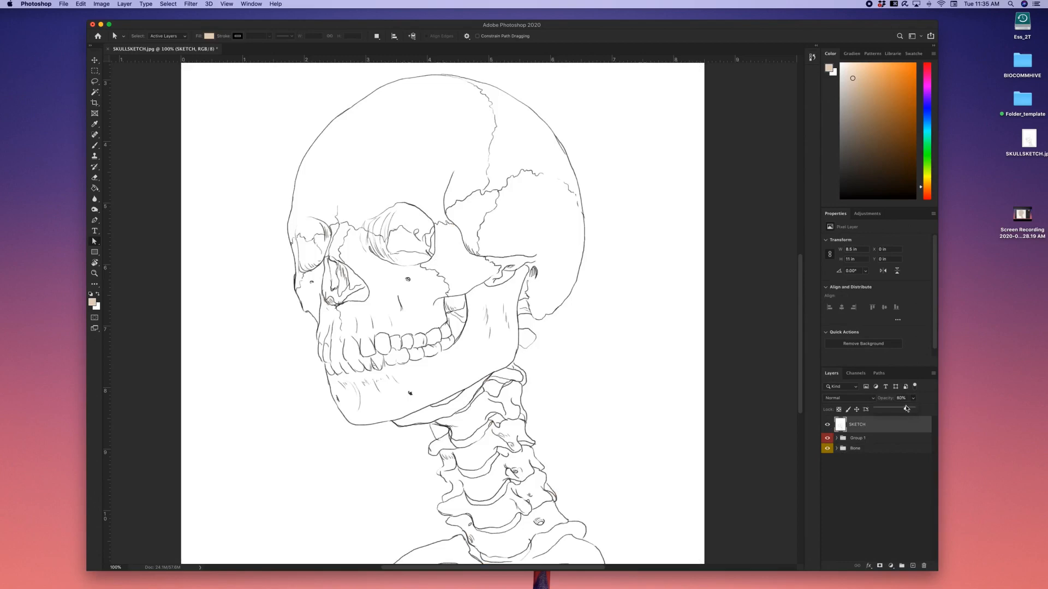
left_click_drag(906, 408, 887, 409)
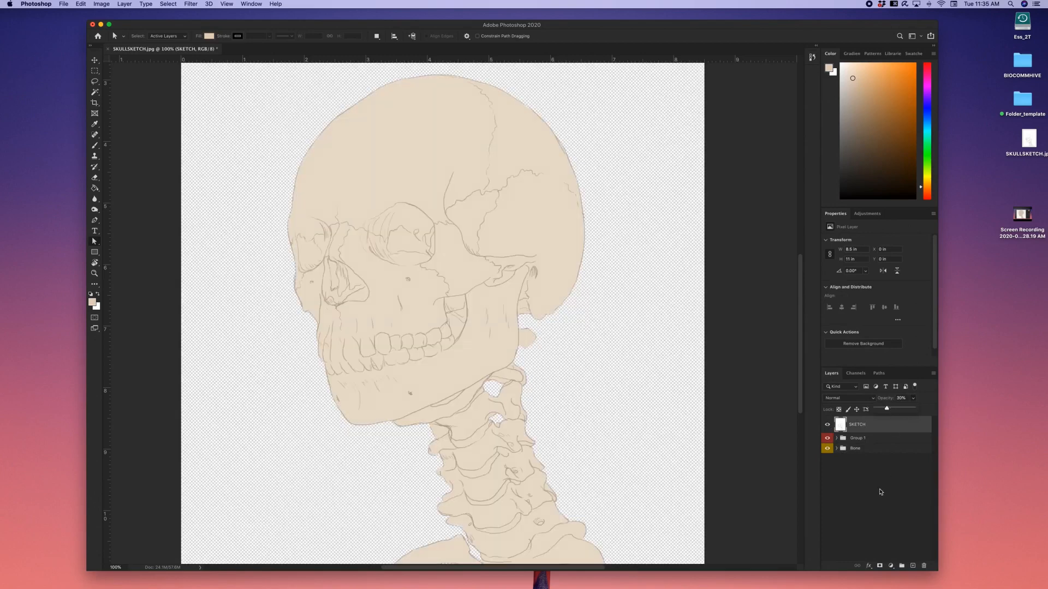
left_click(860, 452)
left_click(862, 482)
Step: Add a new layer, move it below the Bone group at the bottom of the stack, and name it BG
left_click(858, 429)
left_click(912, 565)
left_click_drag(871, 425, 860, 480)
double_click(855, 462)
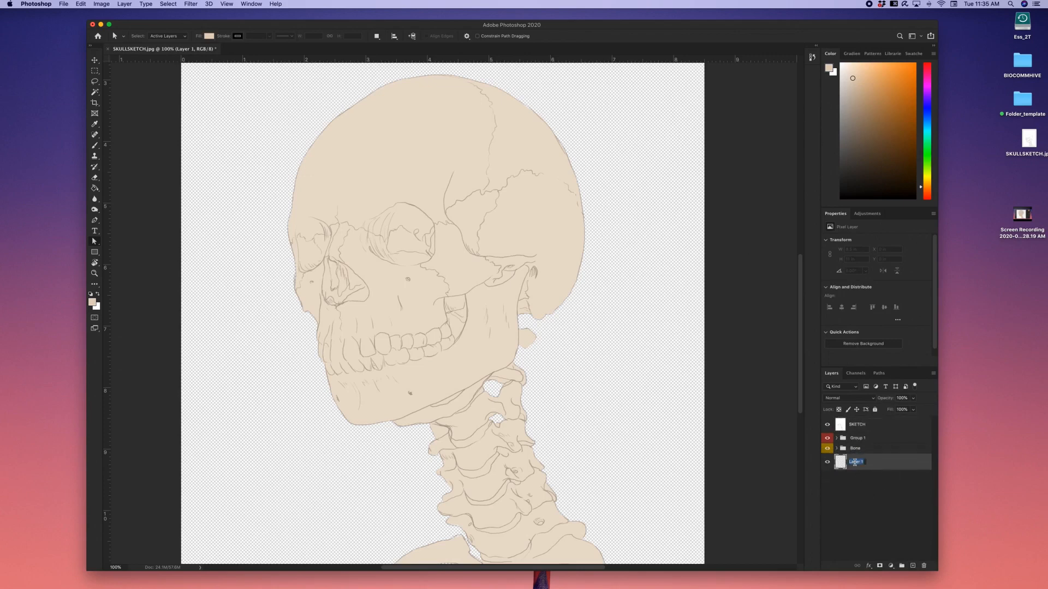
type("BG")
key("Return")
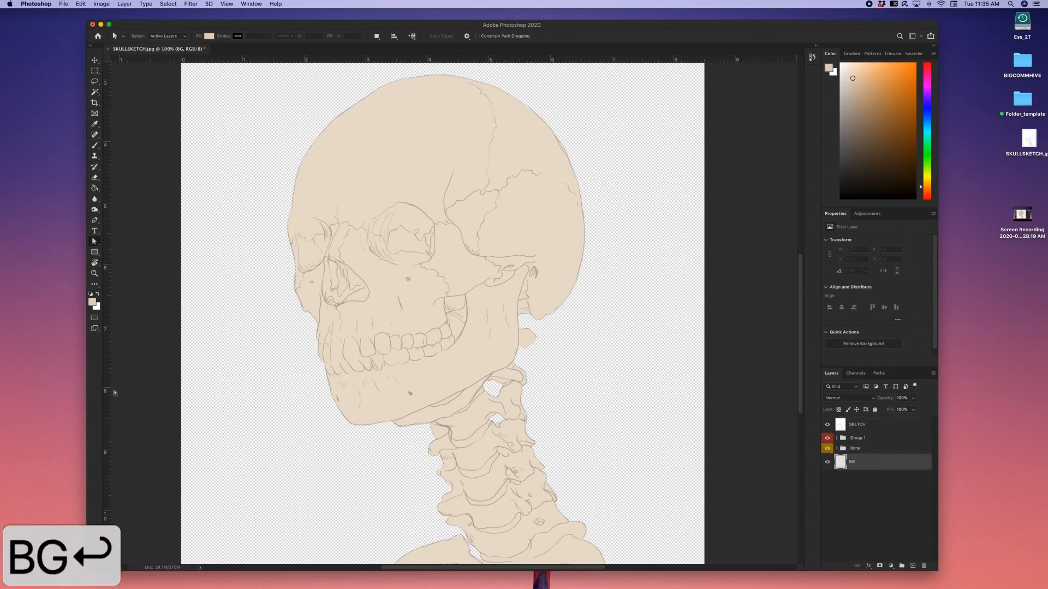
Step: Make white the foreground color and set the background color to black (#000000)
key("x")
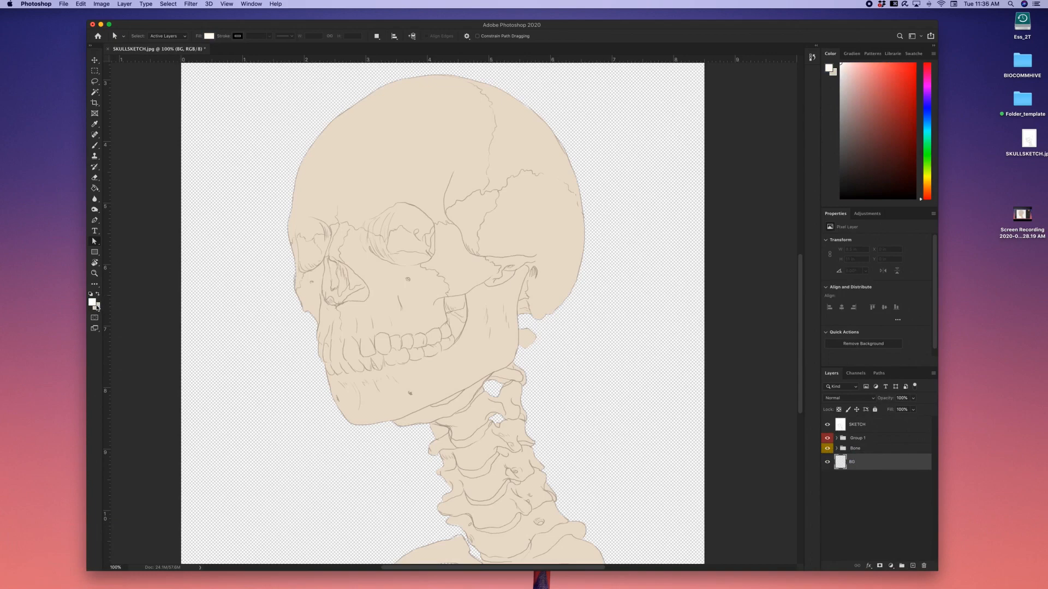
left_click(99, 295)
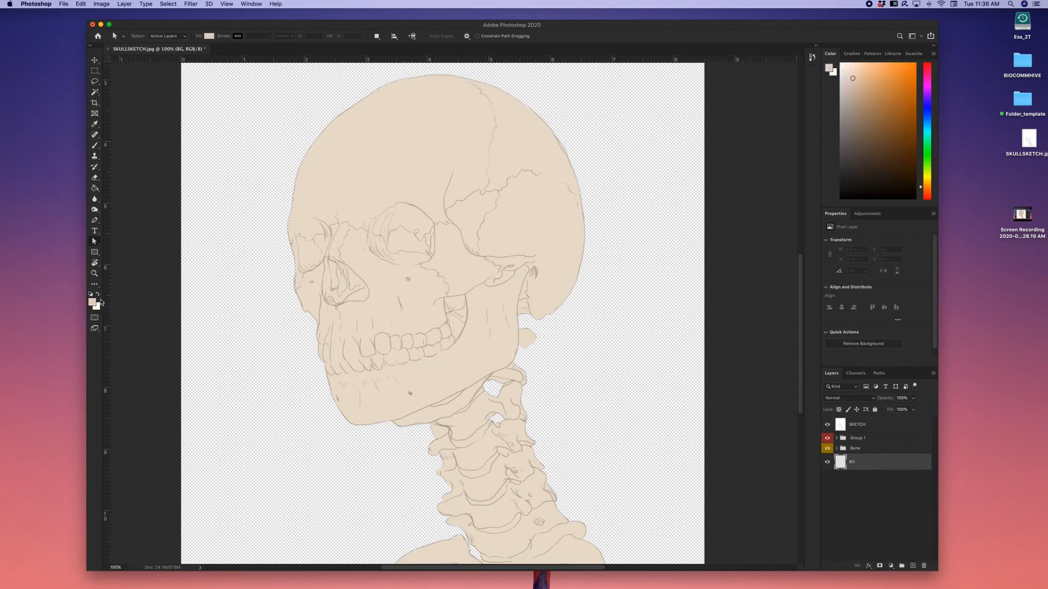
left_click(99, 296)
left_click(93, 304)
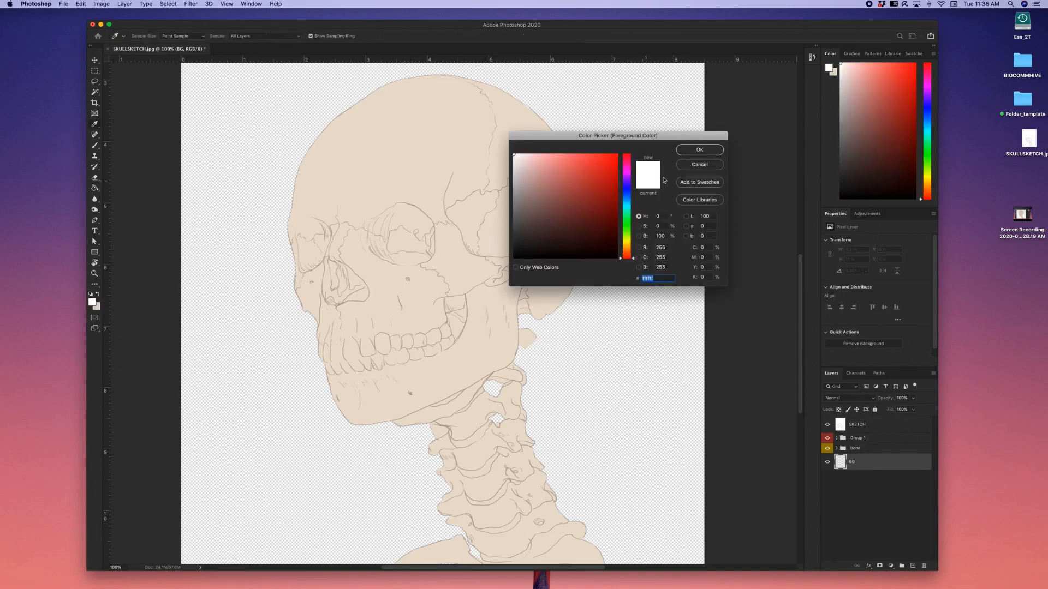
key("Return")
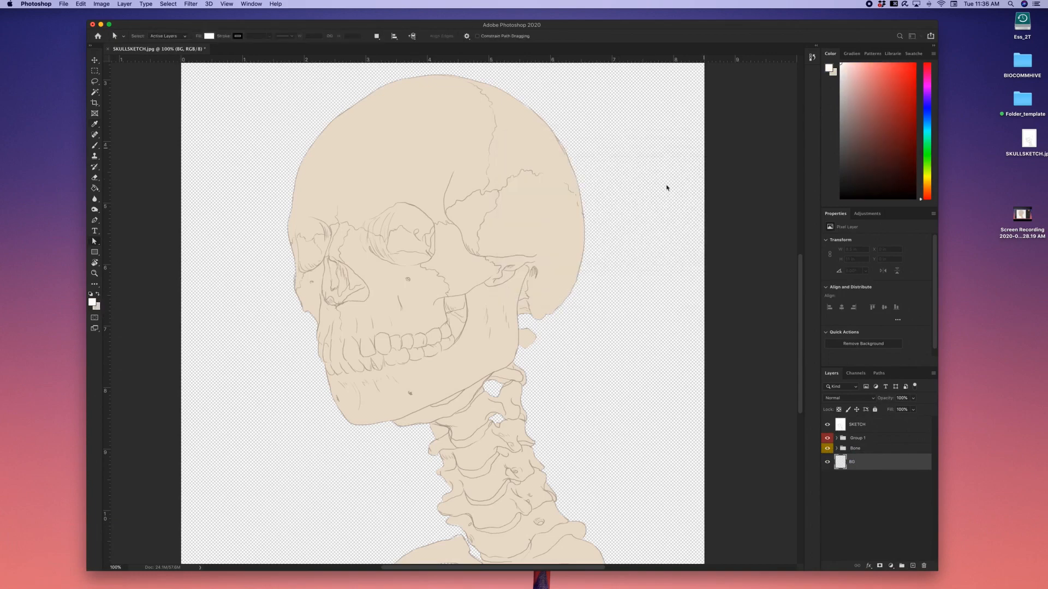
left_click(94, 303)
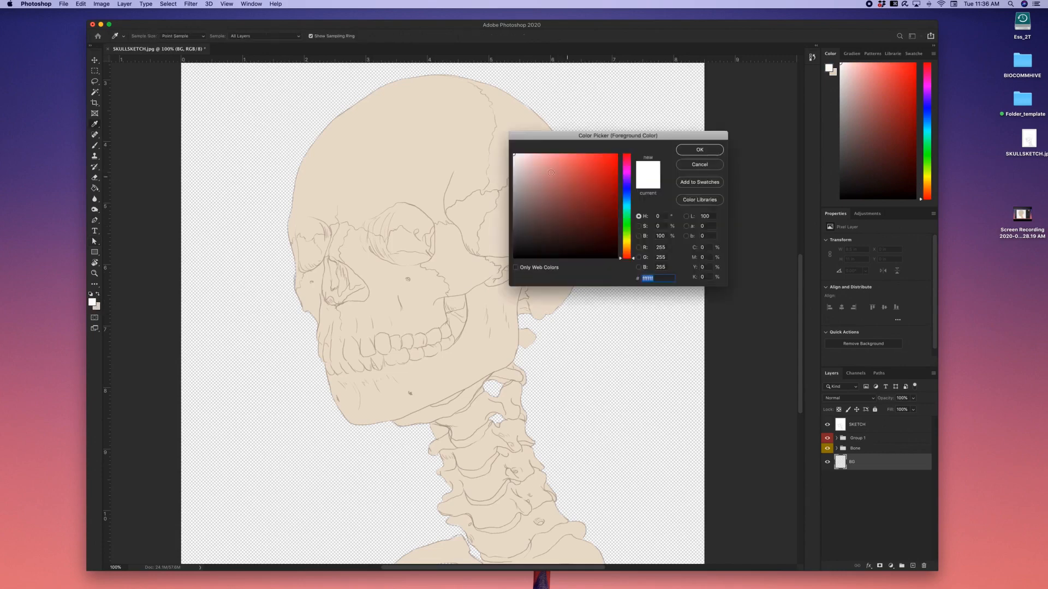
left_click(701, 151)
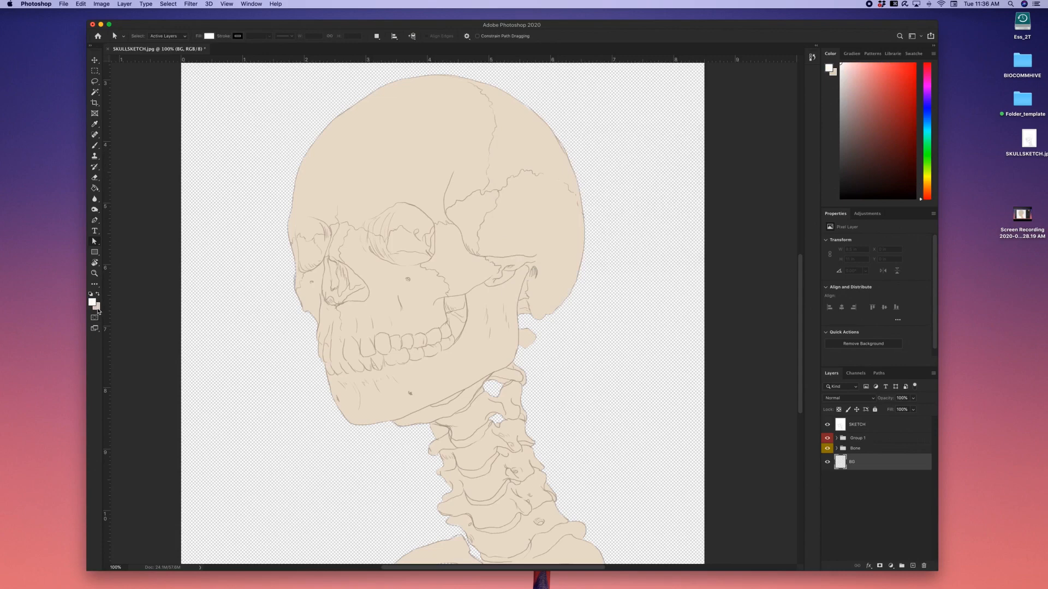
left_click(97, 308)
left_click(492, 286)
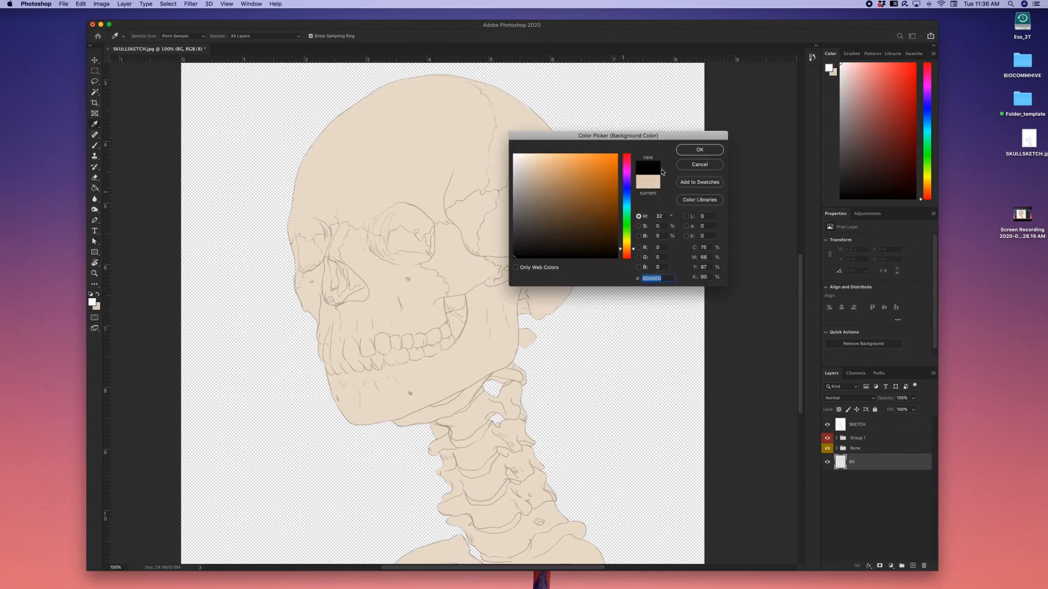
left_click(693, 153)
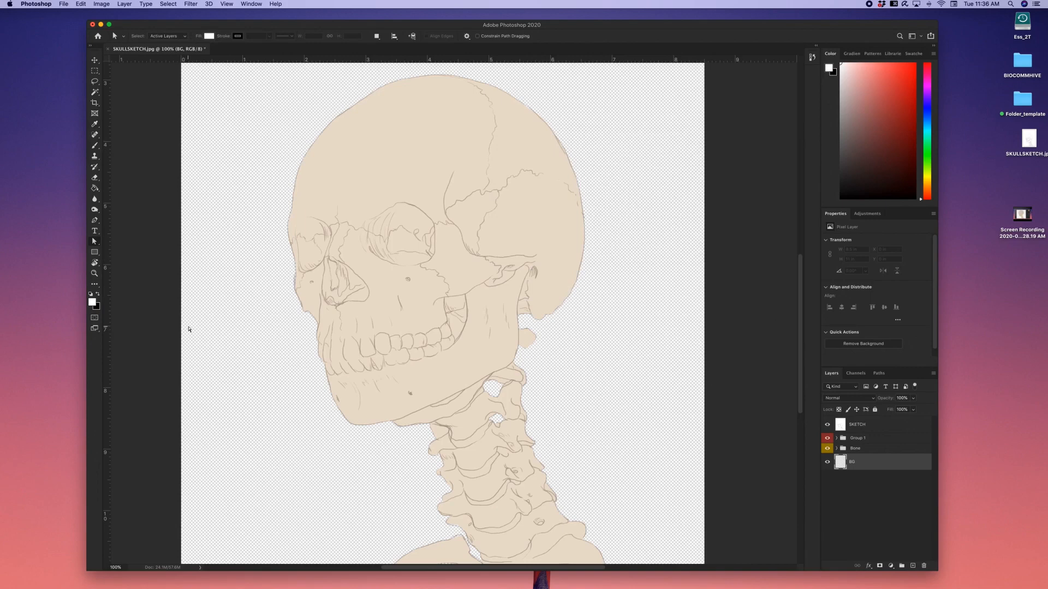
Step: Reset the foreground and background colors to their defaults and swap them so that white is the foreground color
key("d")
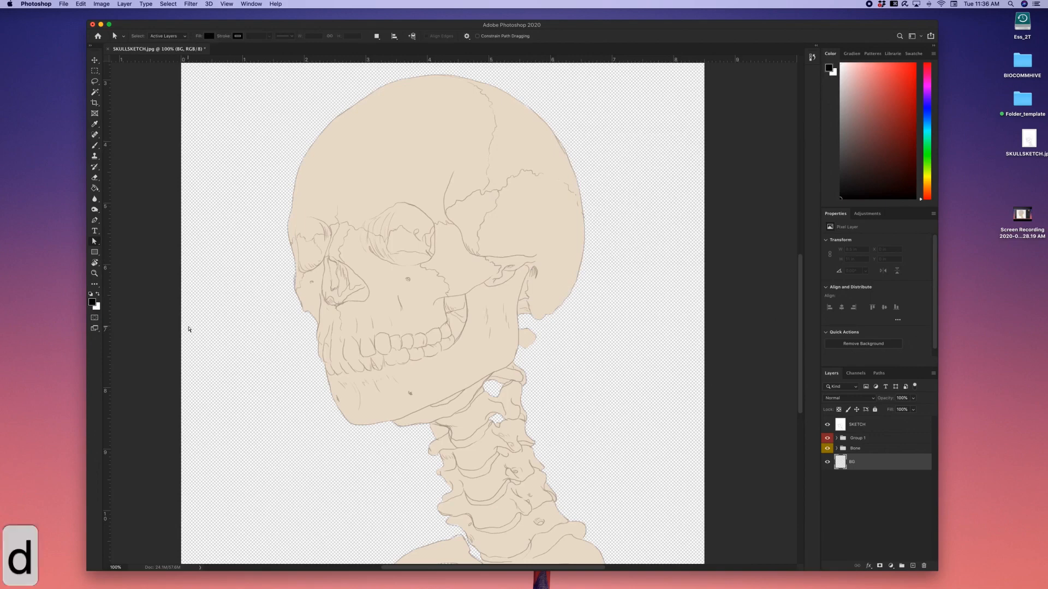
key("x")
key("x")
key("x")
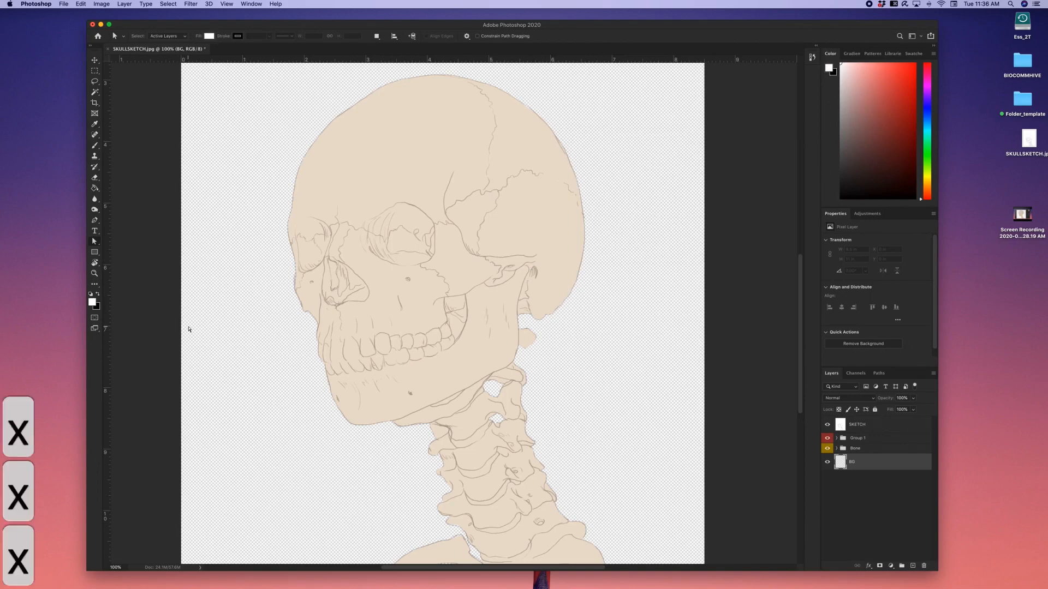
key("x")
key("x")
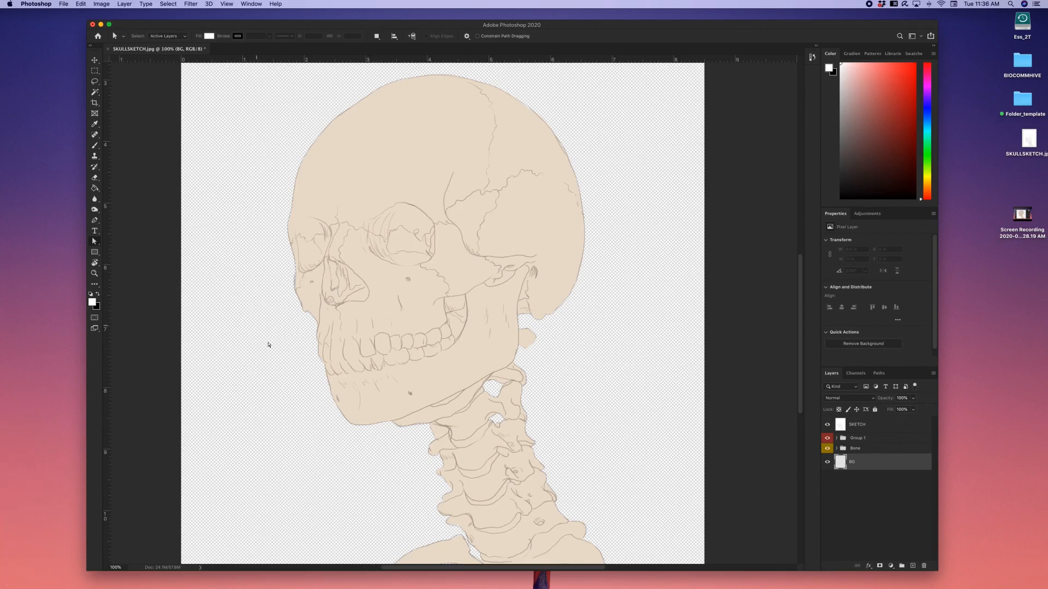
Step: Fill the BG layer with white using the Paint Bucket
key("g")
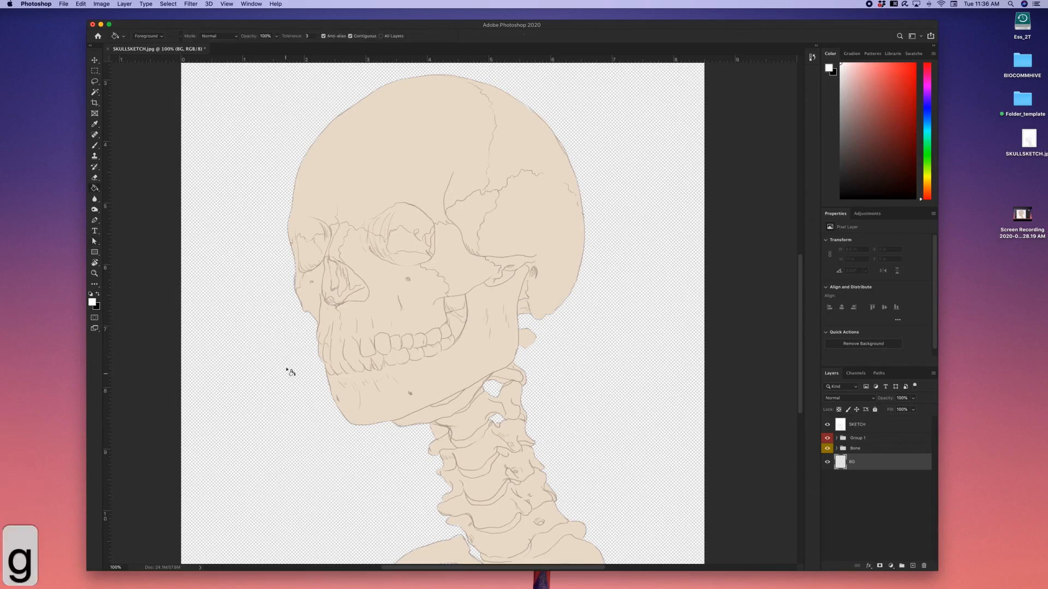
left_click(298, 381)
key("super+minus")
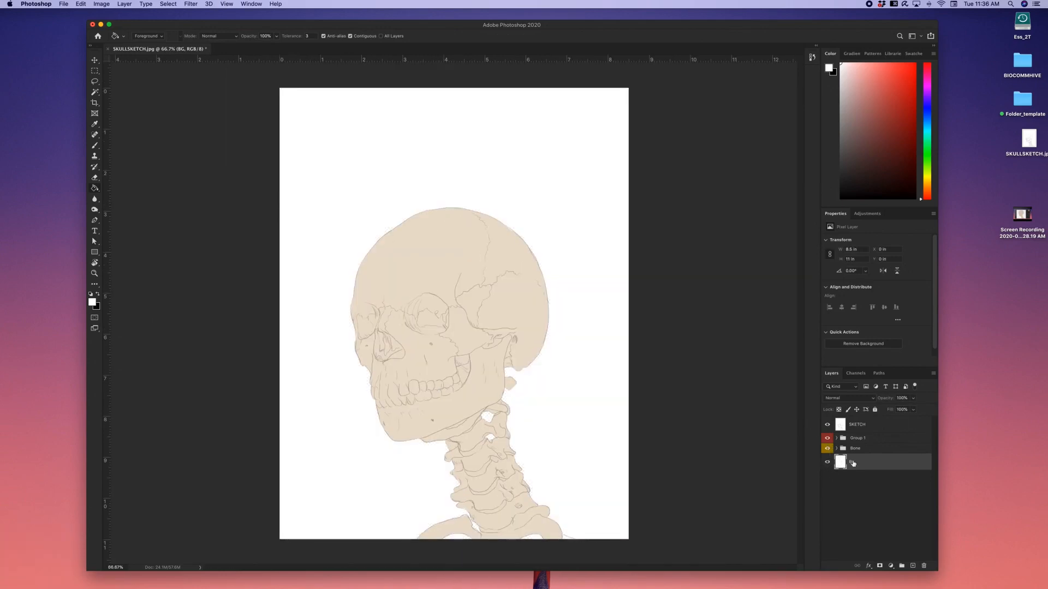
Step: Create a group between Bone and BG holding three new layers, and rename its uppermost layer "textures"
left_click(901, 566)
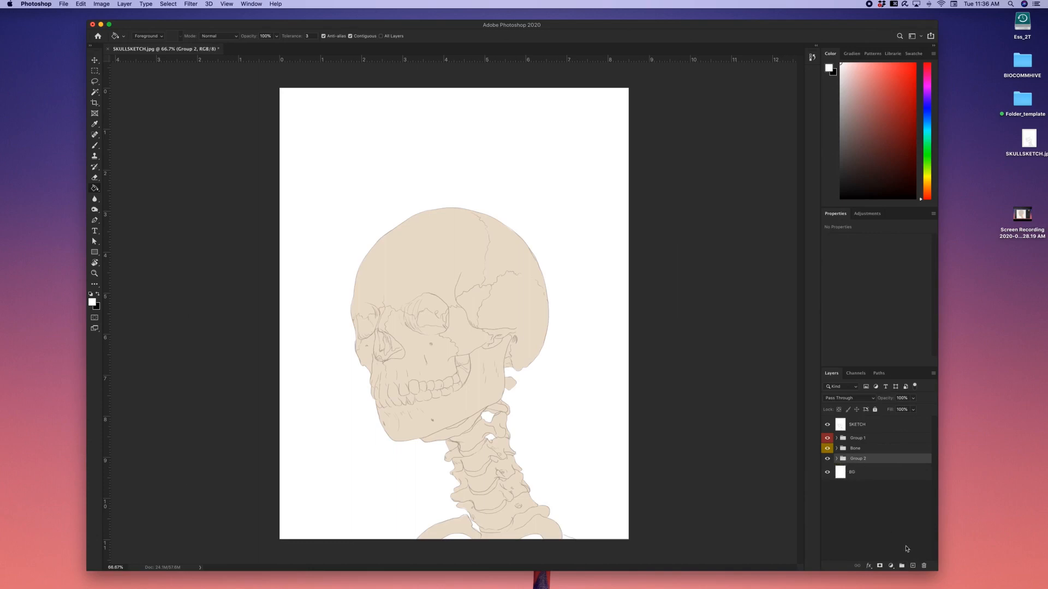
left_click(912, 566)
left_click(912, 567)
left_click(912, 566)
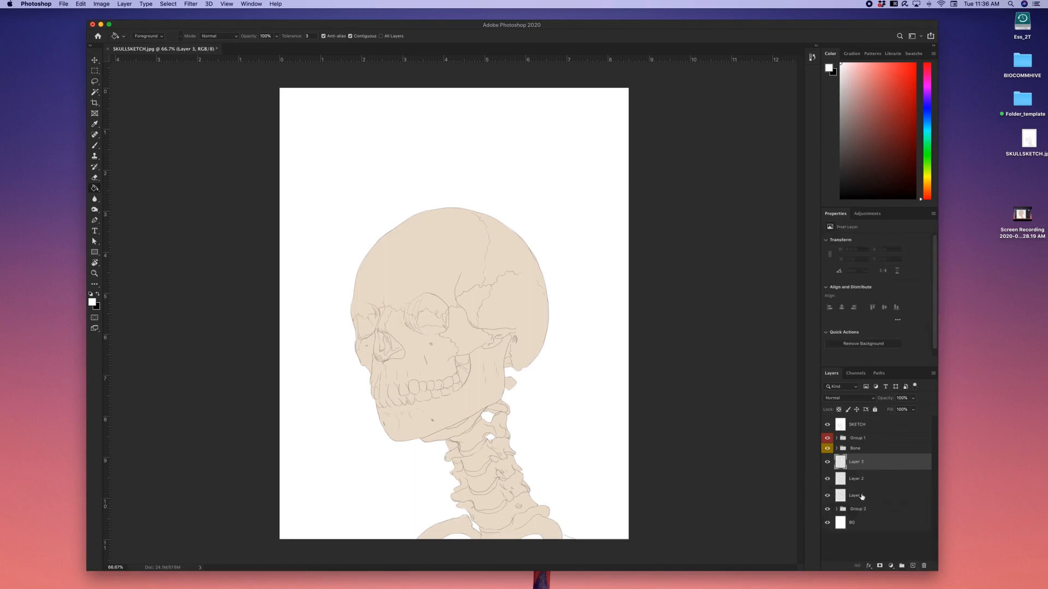
left_click(863, 497, "shift")
left_click_drag(860, 488, 844, 511)
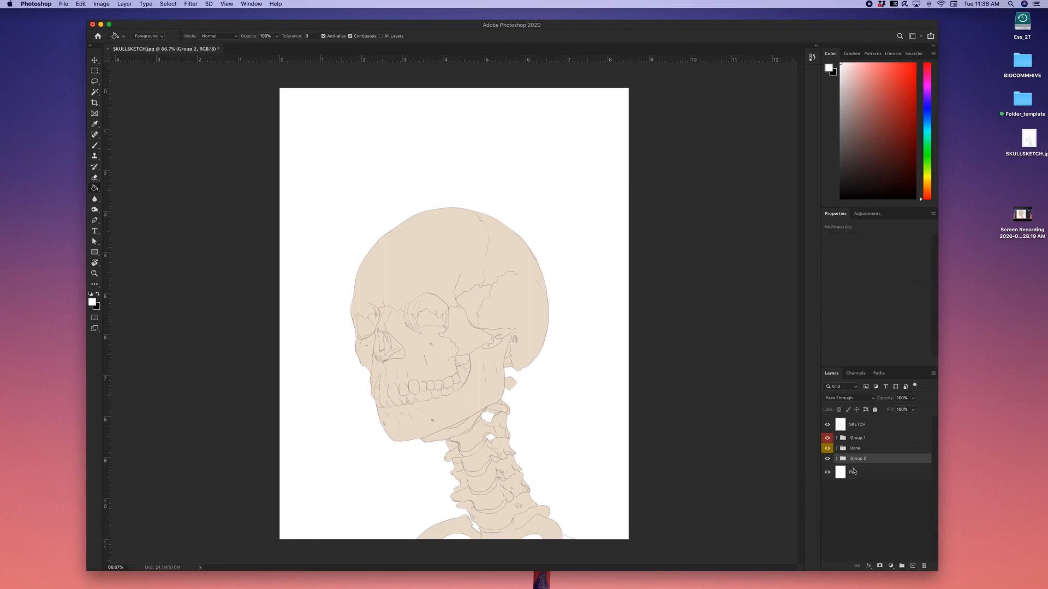
left_click(836, 459)
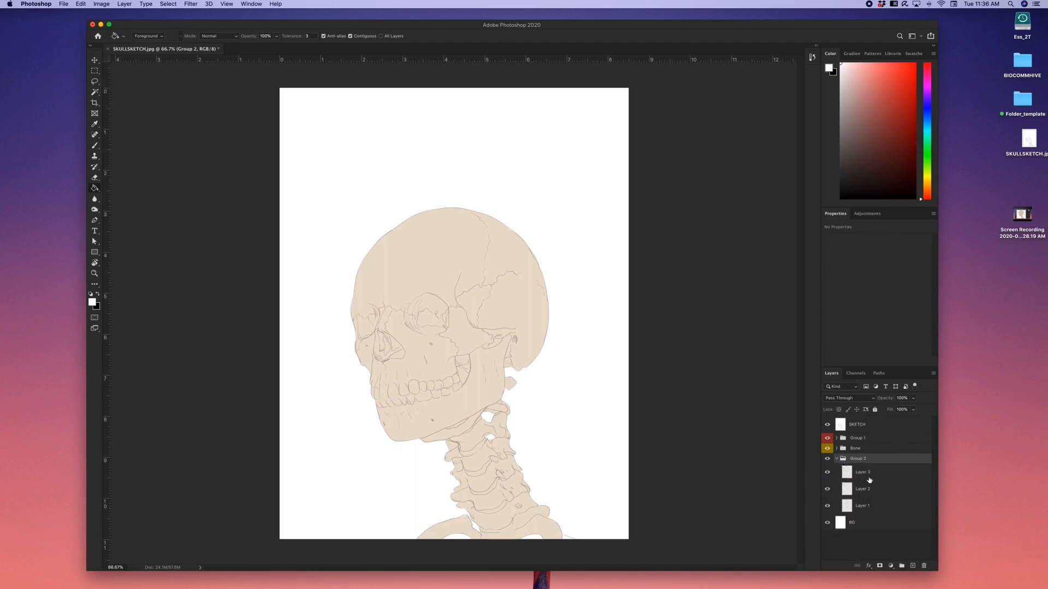
left_click(864, 480)
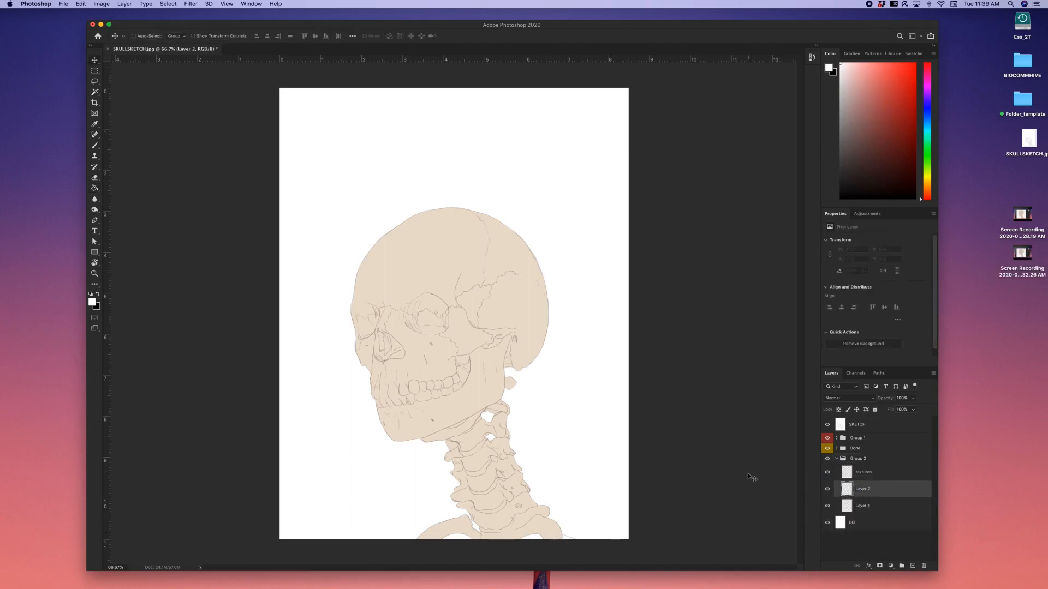
Step: Lock the transparent pixels of the Head layer in the Bone group and brush muted red strokes across the skull and along its edges
left_click(837, 449)
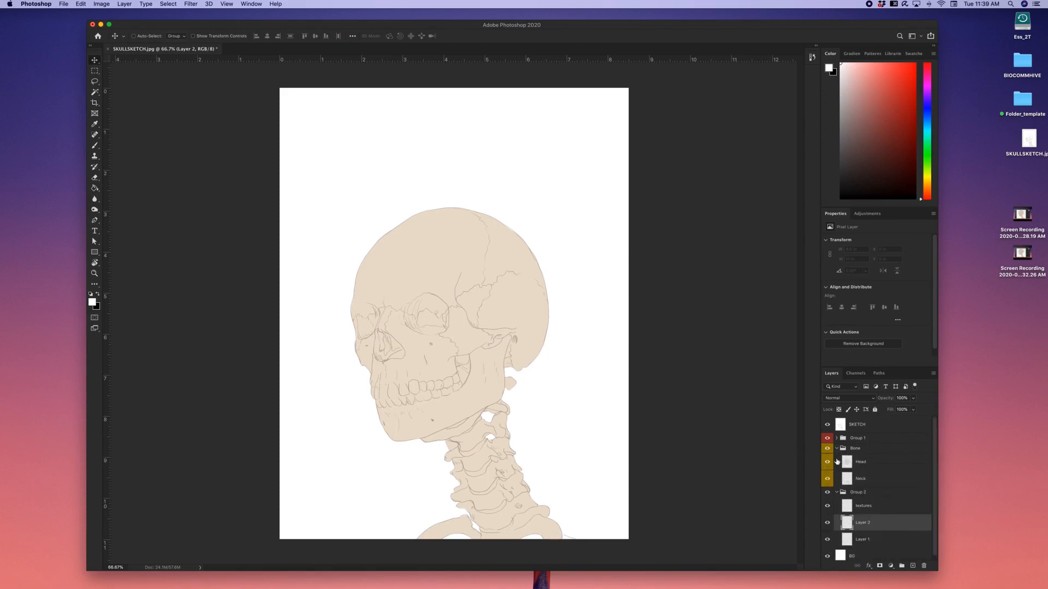
left_click(868, 462)
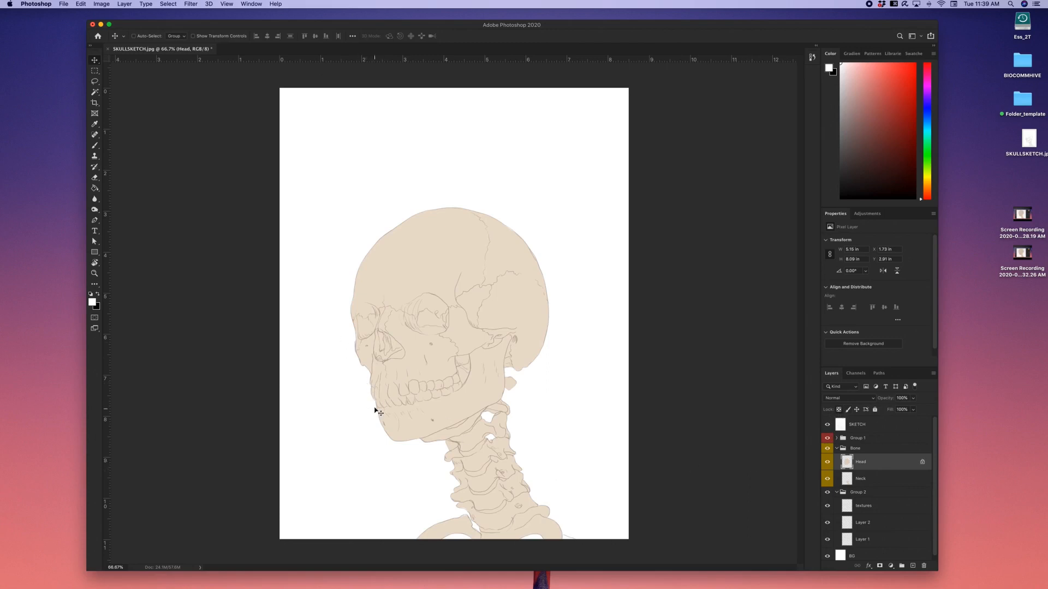
key("b")
mouse_move(387, 371)
left_mouse_down()
mouse_move(506, 273)
mouse_move(490, 305)
mouse_move(367, 406)
mouse_move(372, 398)
mouse_move(365, 433)
mouse_move(404, 443)
mouse_move(416, 436)
mouse_move(349, 312)
mouse_move(382, 245)
left_mouse_up()
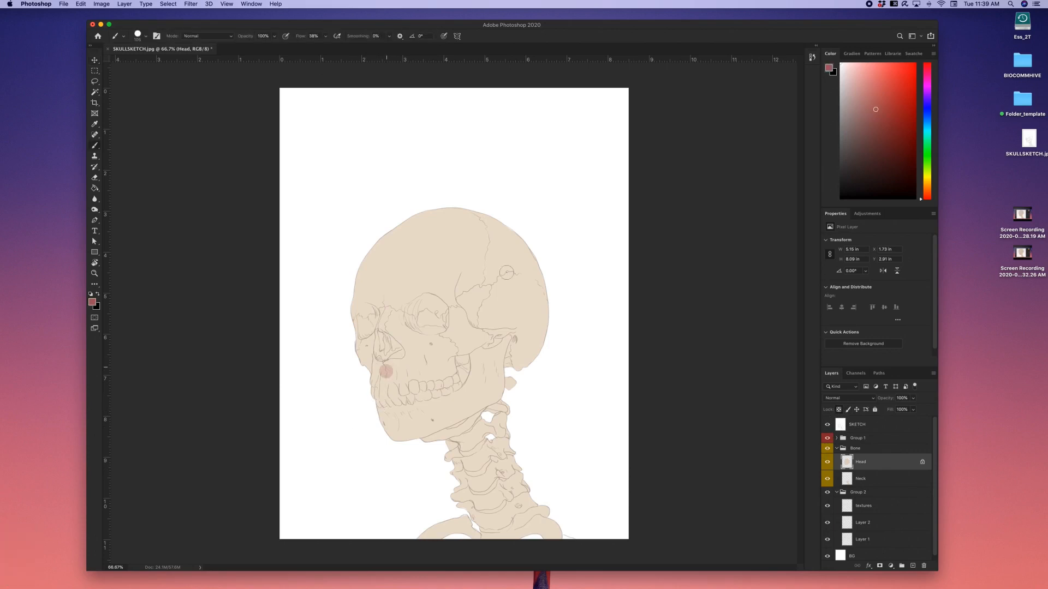
mouse_move(442, 218)
left_mouse_down()
mouse_move(511, 231)
mouse_move(522, 262)
mouse_move(398, 382)
mouse_move(377, 376)
mouse_move(419, 354)
left_mouse_up()
mouse_move(492, 391)
left_mouse_down()
mouse_move(504, 402)
mouse_move(481, 414)
mouse_move(524, 330)
mouse_move(516, 379)
mouse_move(537, 352)
mouse_move(556, 306)
mouse_move(545, 284)
mouse_move(535, 363)
mouse_move(547, 349)
mouse_move(549, 282)
mouse_move(517, 230)
mouse_move(426, 200)
mouse_move(385, 233)
mouse_move(354, 280)
mouse_move(350, 333)
mouse_move(395, 443)
mouse_move(417, 446)
left_mouse_up()
Step: Add a new layer above Head, paint muted red strokes around the skull's outline on it, and hide that layer
left_click(915, 566)
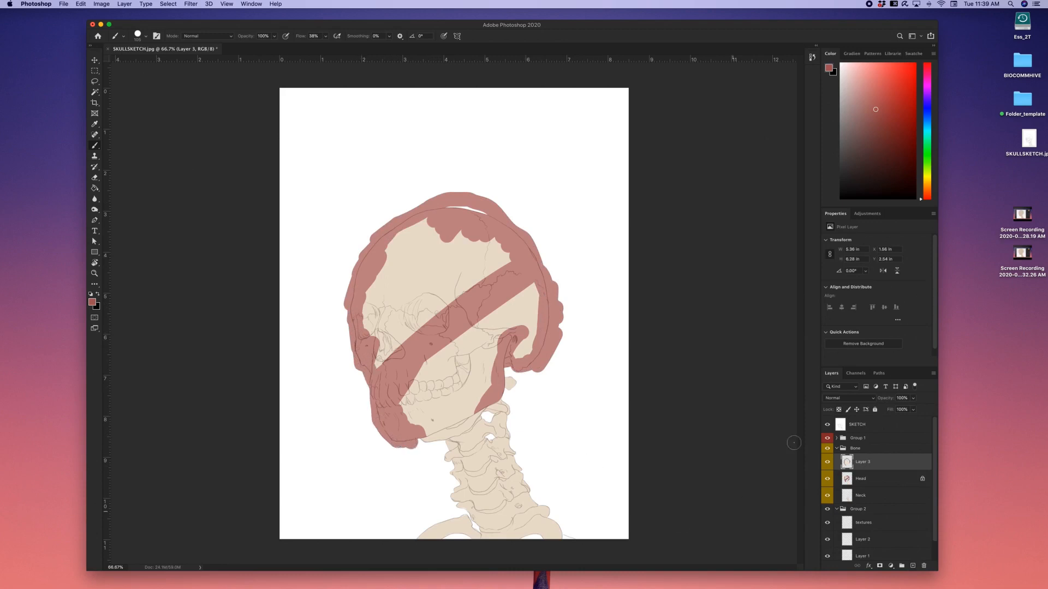
left_click(827, 462)
Step: Add a new layer directly above Head, scribble muted red strokes over the whole skull, and clip it to Head with a clipping mask
left_click(861, 479)
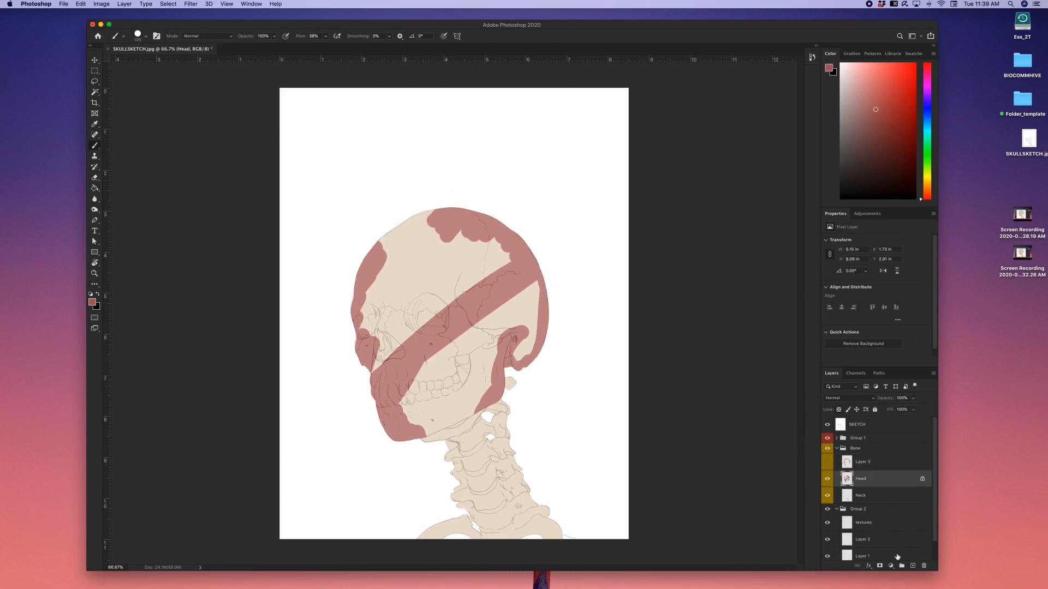
left_click(913, 568)
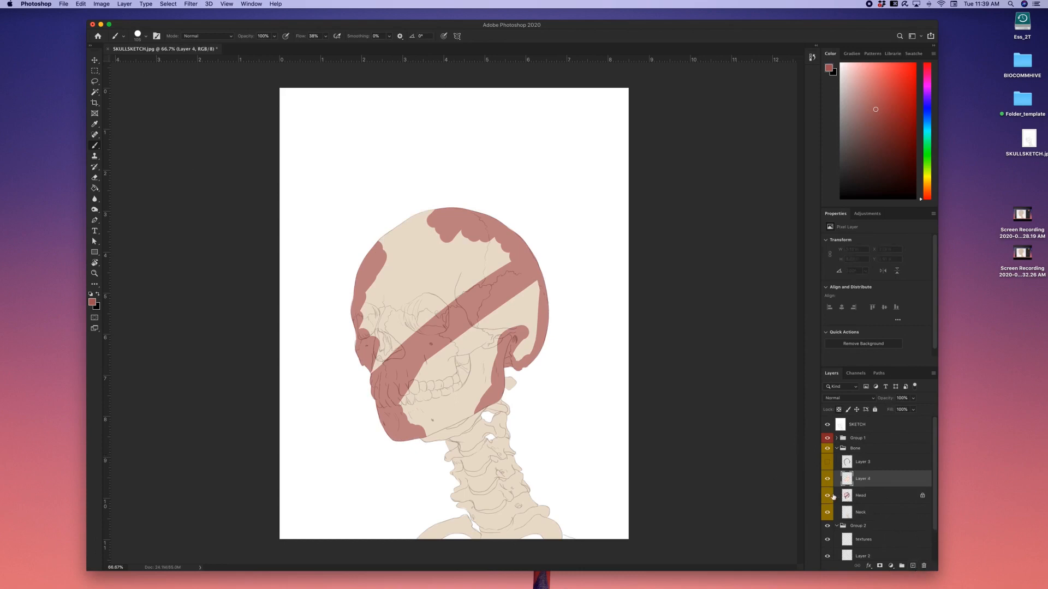
right_click(861, 480)
left_click(858, 473)
mouse_move(360, 453)
left_mouse_down()
mouse_move(420, 381)
mouse_move(404, 300)
mouse_move(314, 314)
mouse_move(341, 273)
mouse_move(425, 208)
mouse_move(504, 198)
mouse_move(502, 250)
mouse_move(463, 359)
mouse_move(388, 453)
mouse_move(512, 377)
mouse_move(440, 457)
mouse_move(524, 407)
left_mouse_up()
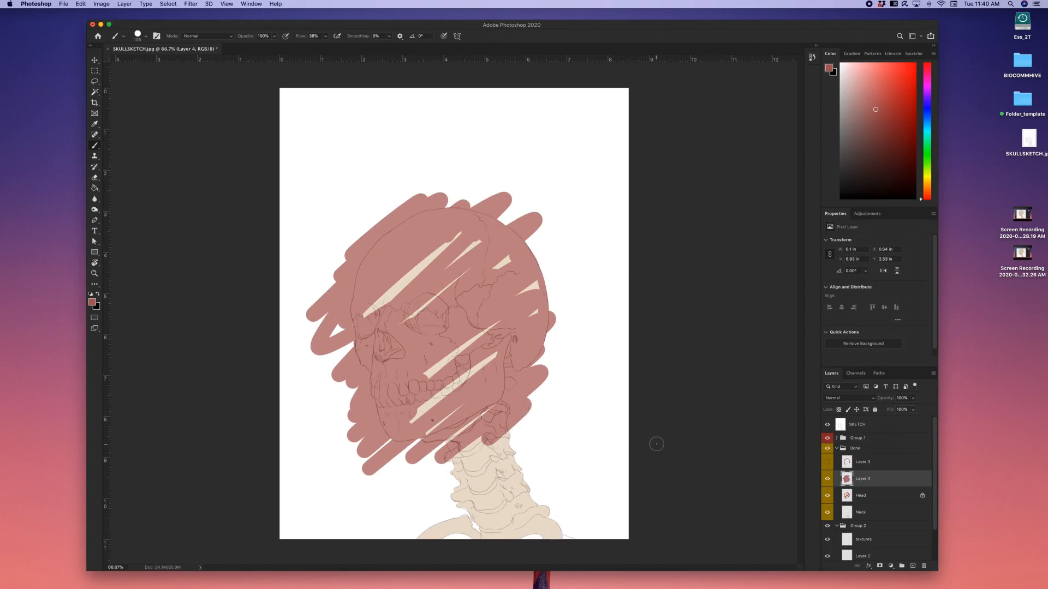
right_click(863, 482)
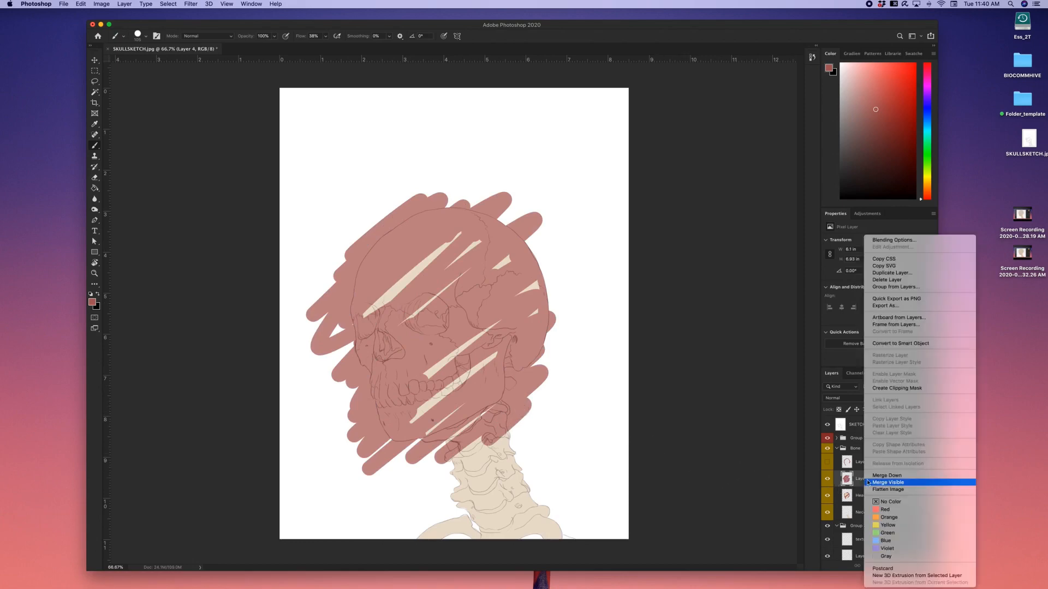
left_click(885, 389)
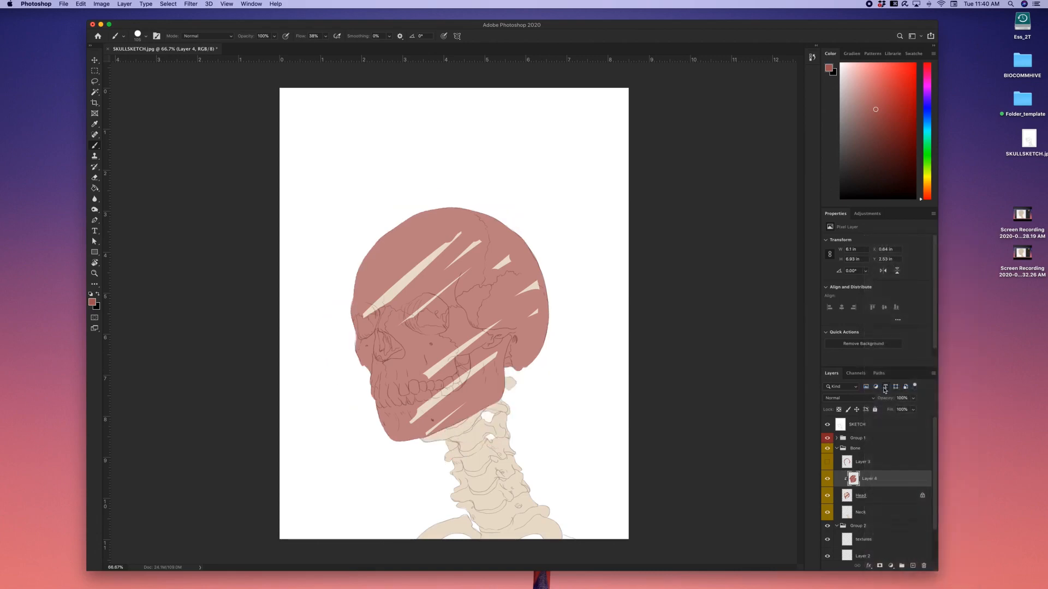